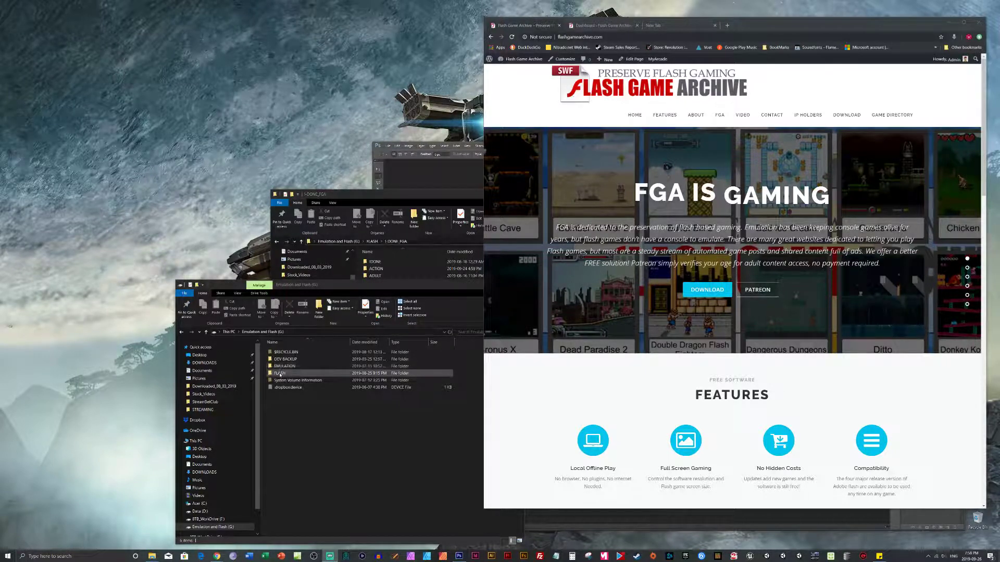
Step: Move the Emulation and Flash drive window higher and make it taller
double_click(323, 285)
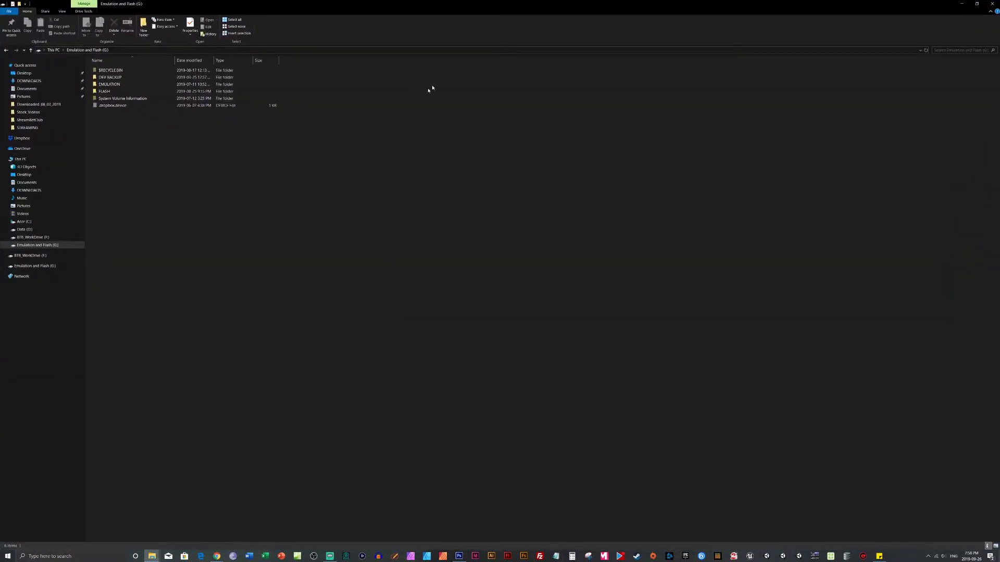
double_click(495, 7)
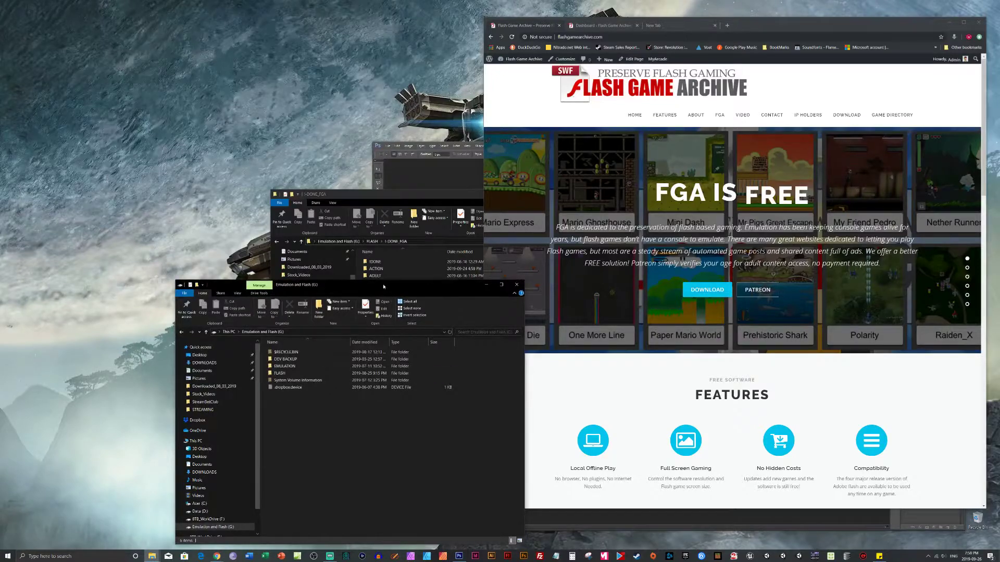
left_click_drag(385, 280, 386, 95)
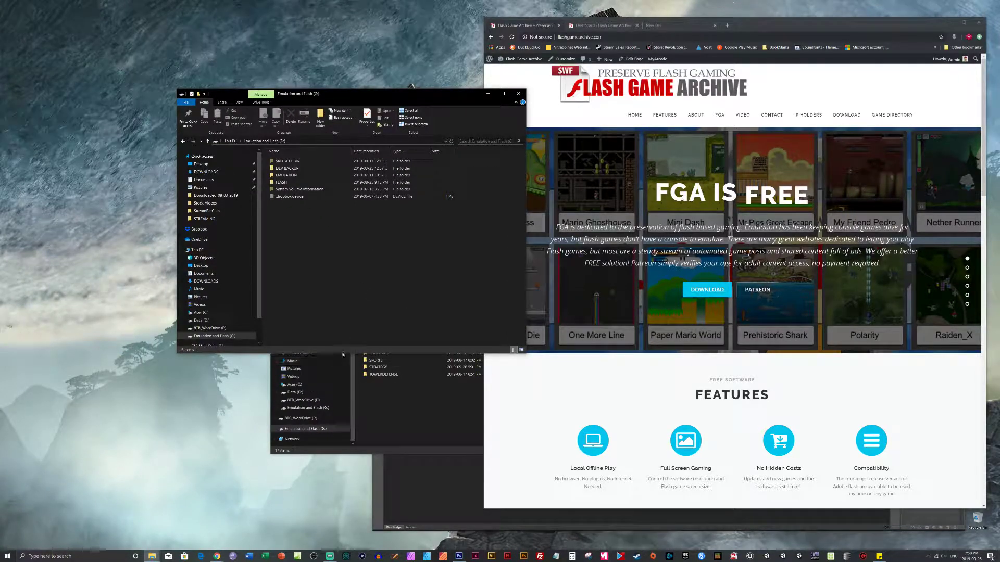
left_click_drag(342, 354, 342, 490)
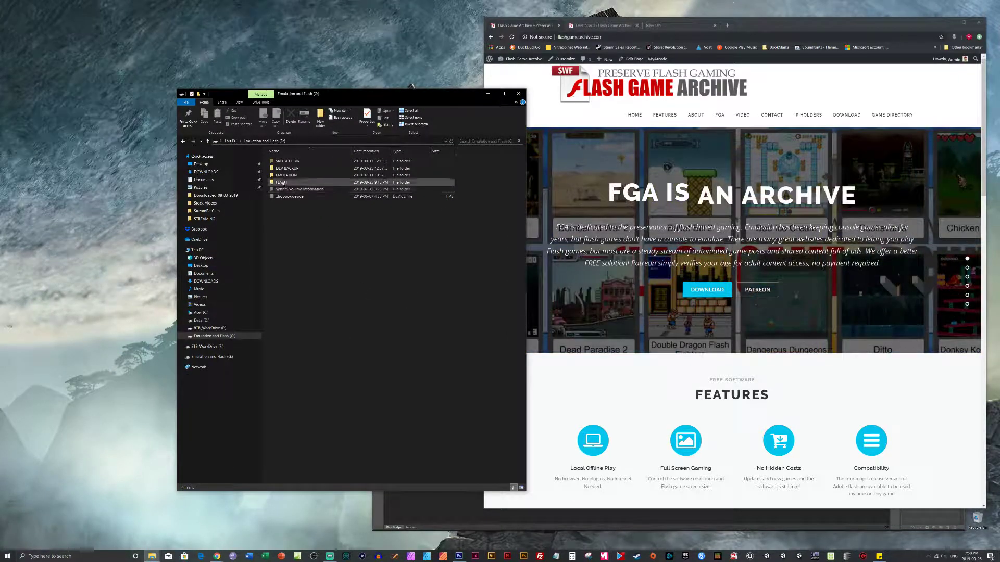
Step: Show the FLASH folder's Properties off to the side, then open the FLASH folder
double_click(281, 183)
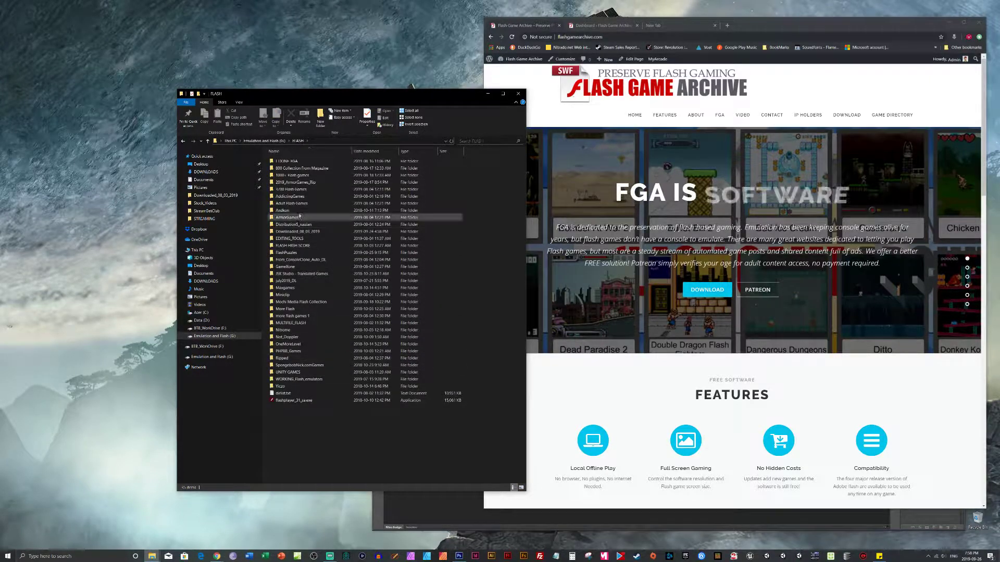
left_click(283, 142)
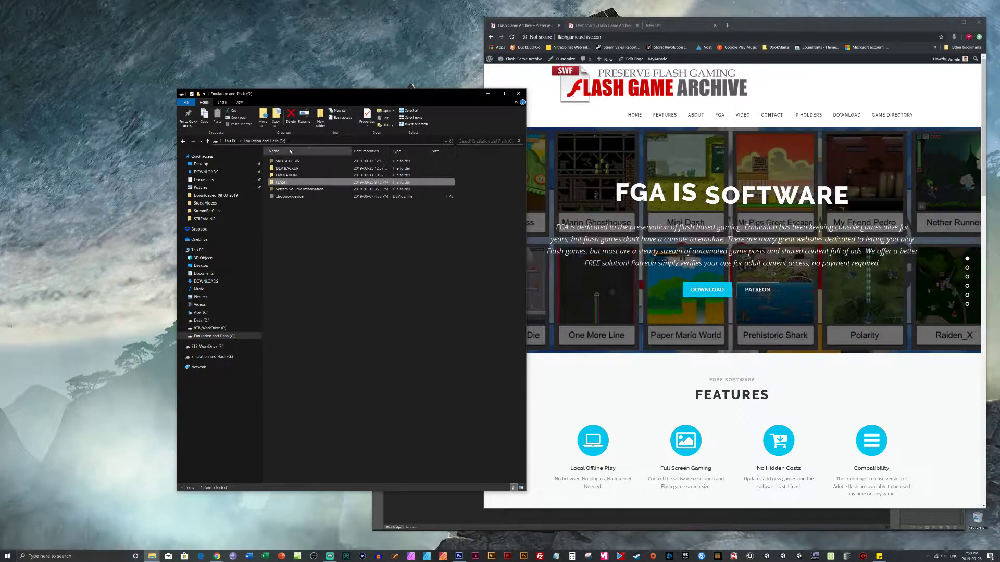
right_click(287, 182)
left_click(306, 383)
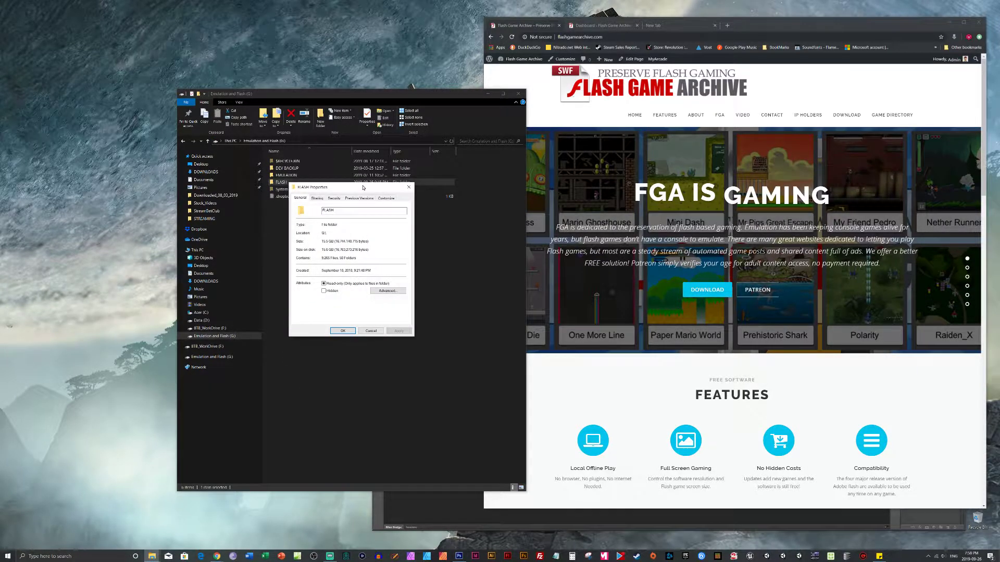
left_click_drag(363, 188, 89, 17)
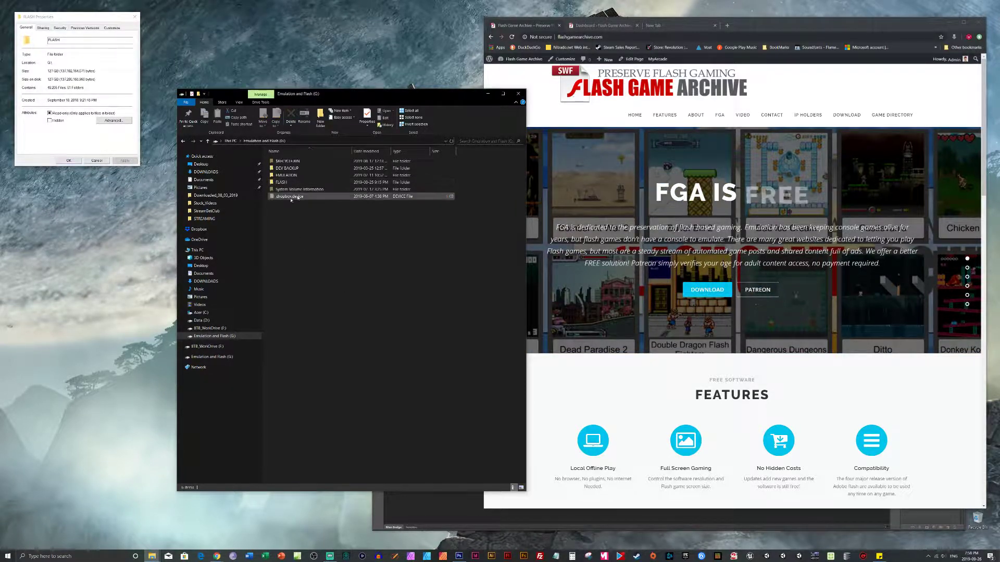
double_click(307, 182)
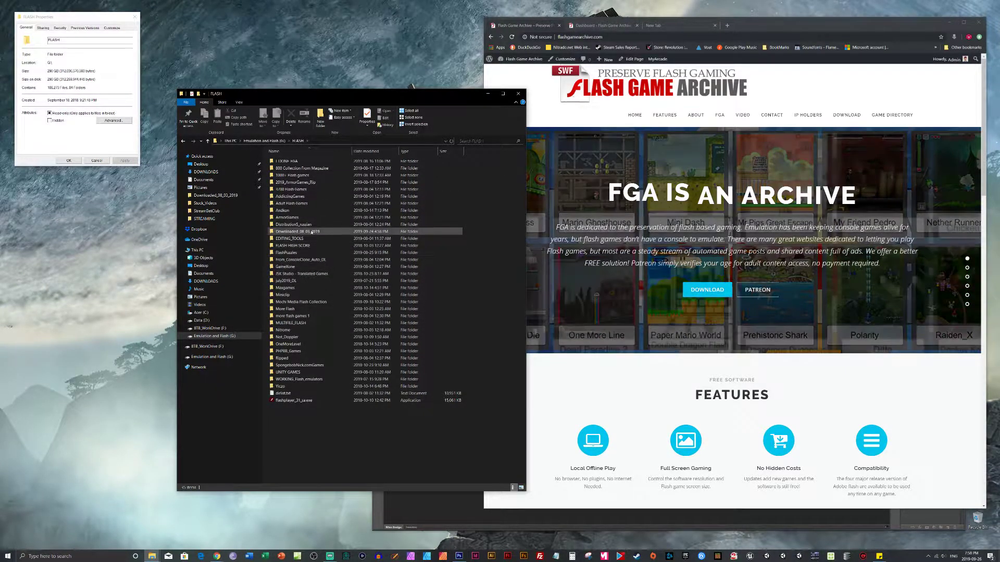
Step: Open Downloaded_08_03_2019 > Flash_Games_555 and sort its SWF files by size, largest first
double_click(310, 231)
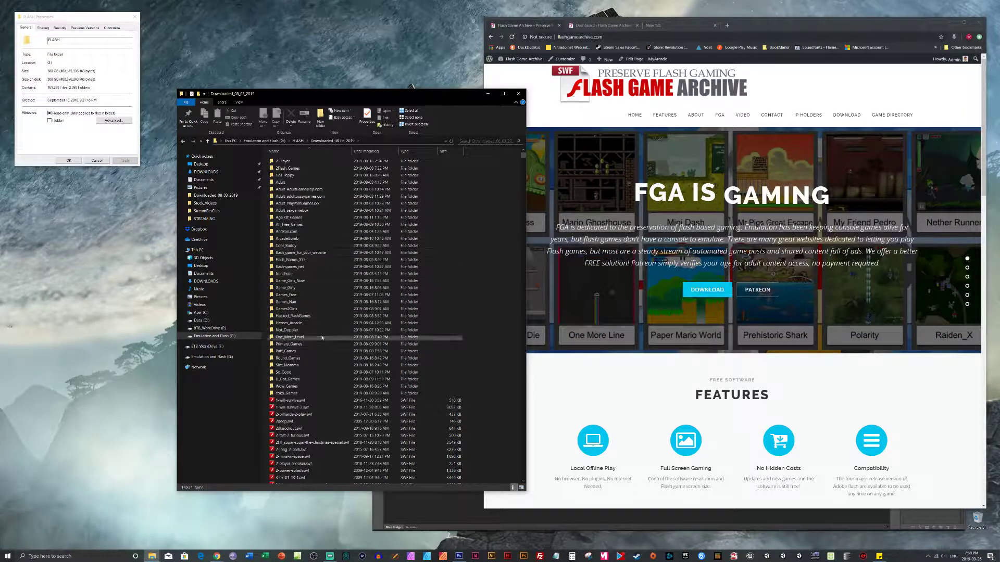
double_click(290, 260)
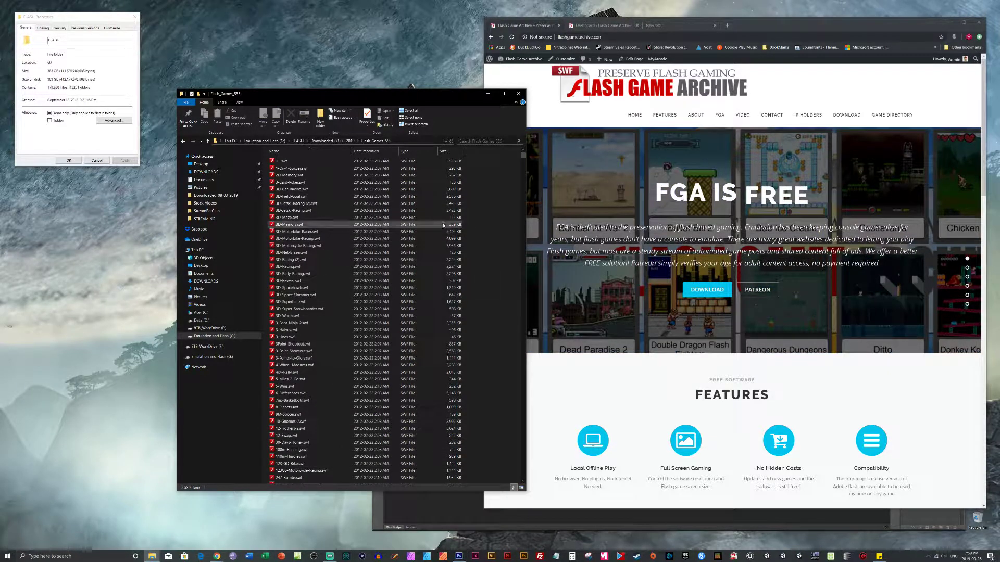
left_click(456, 152)
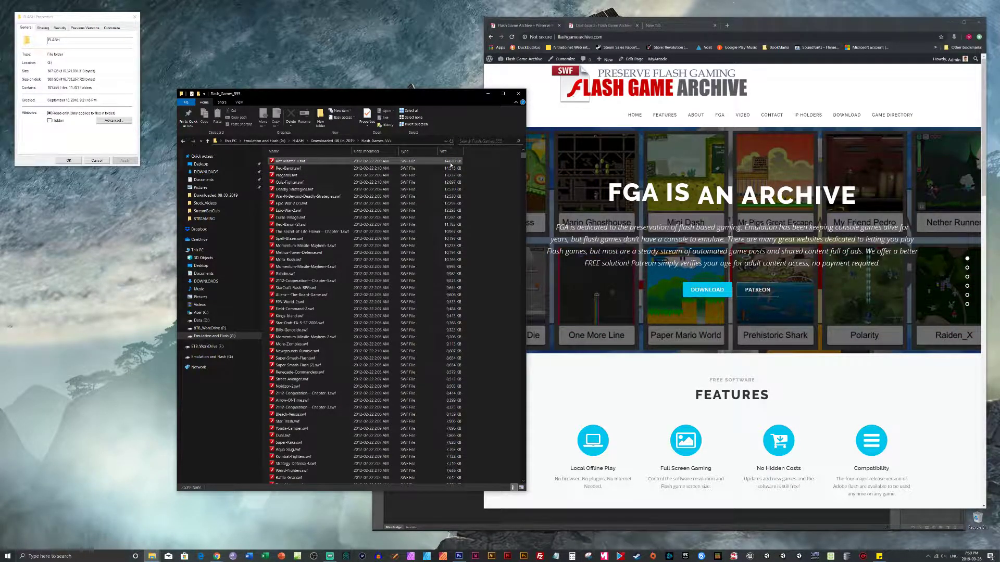
Step: Look over the largest game files and select Newgrounds-Rumble.swf
left_click(294, 161)
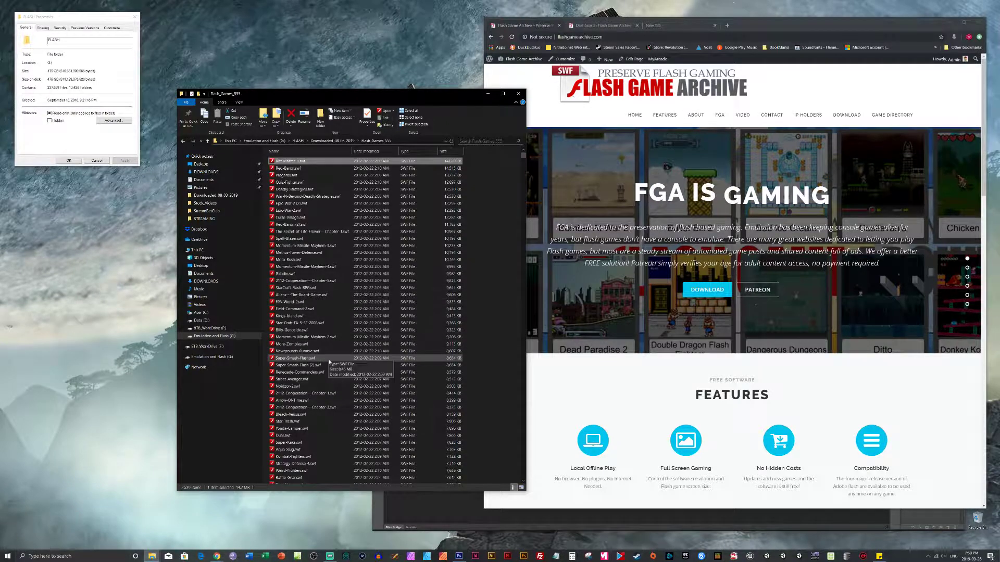
left_click(308, 295)
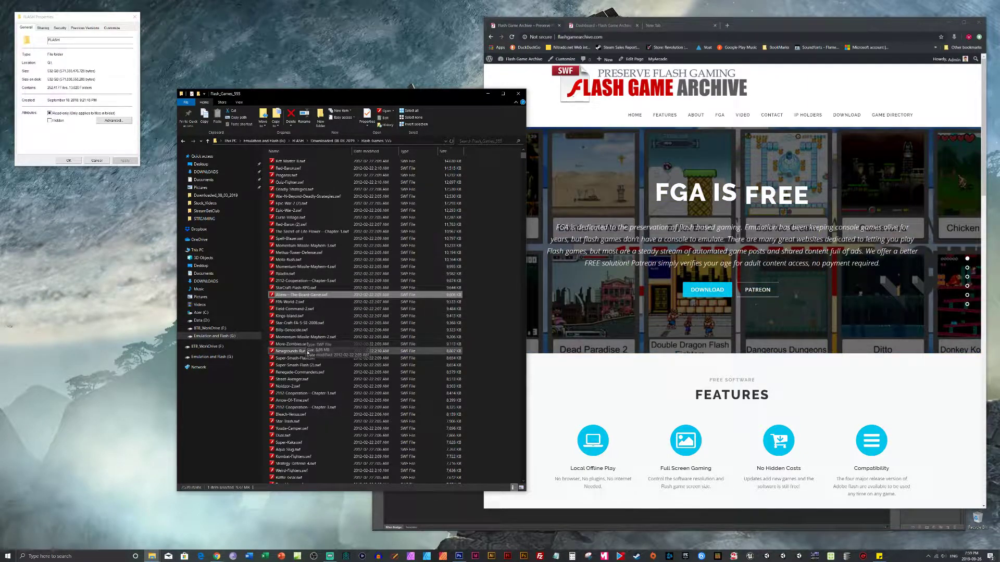
left_click(306, 352)
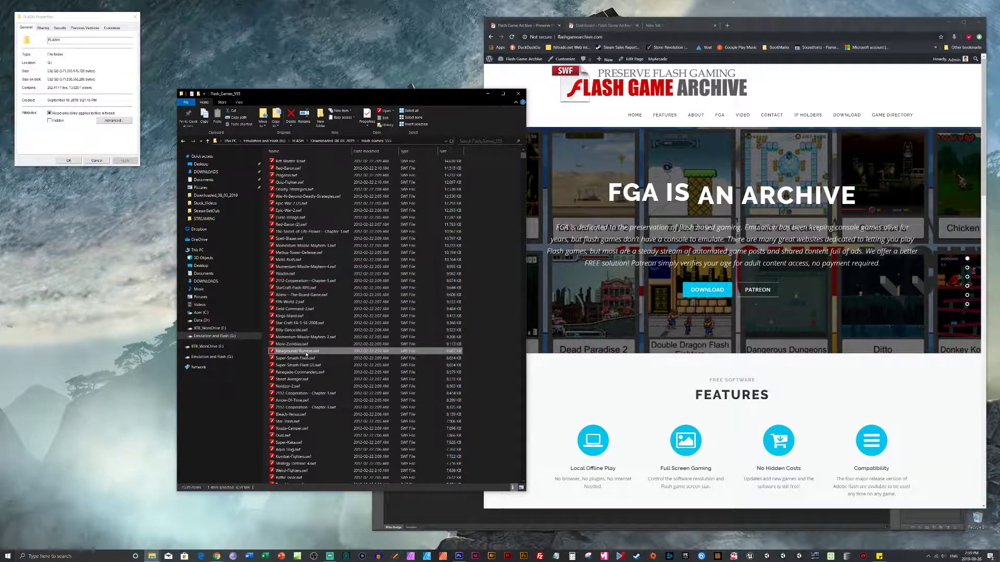
Step: Launch Newgrounds-Rumble.swf in Flash Player and start it past the loading screen
double_click(302, 352)
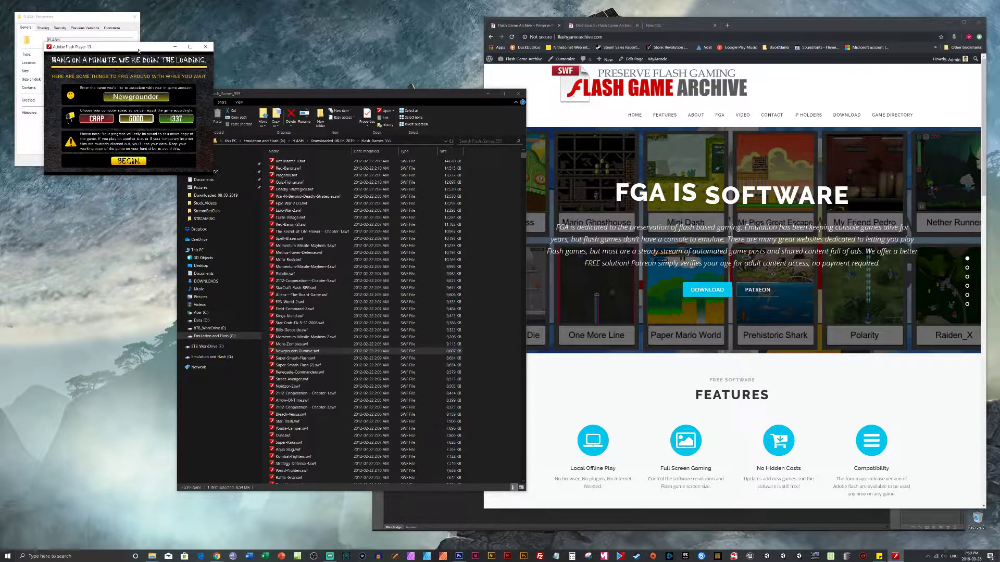
left_click_drag(138, 50, 279, 53)
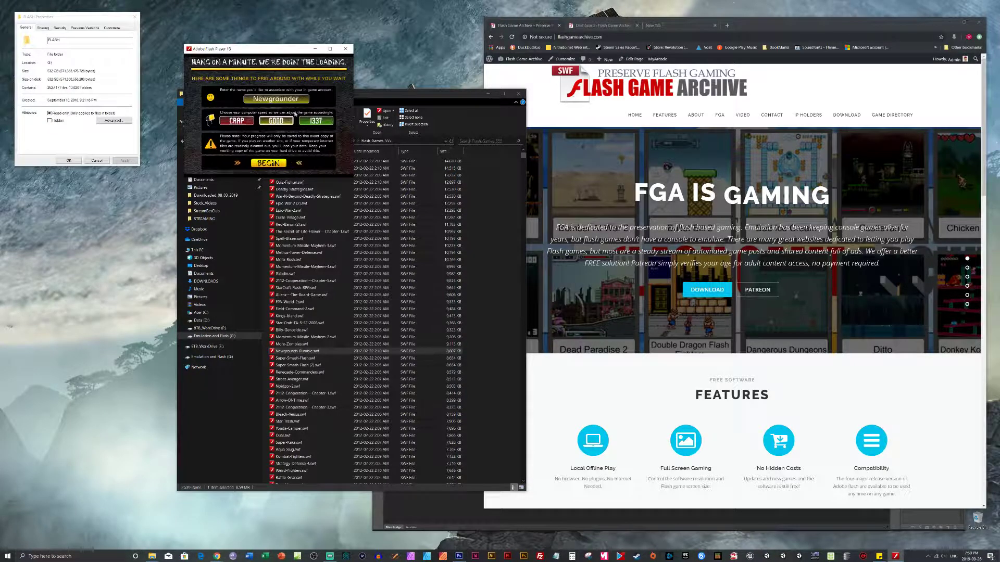
left_click(268, 163)
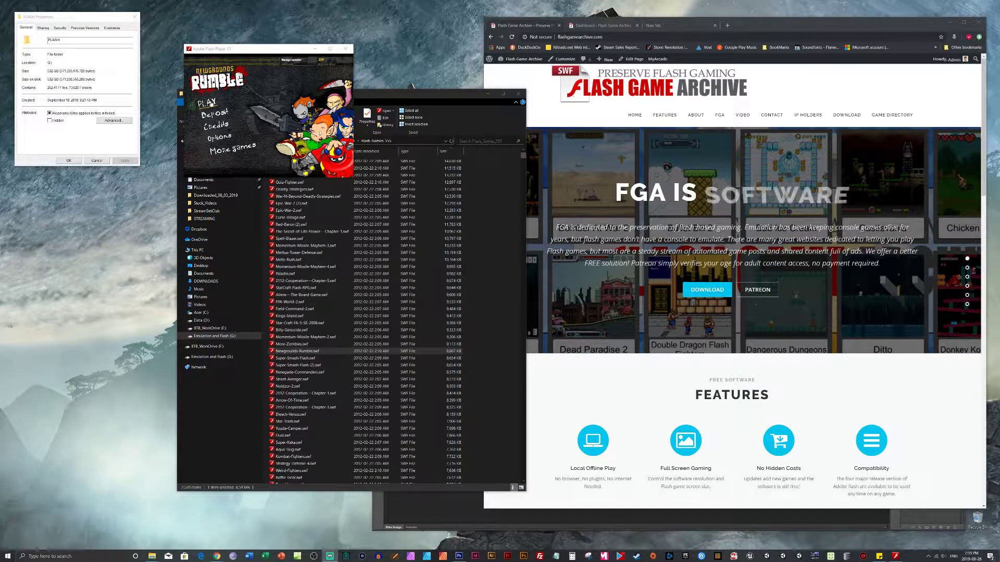
Step: Check the speaker volume and close the FLASH Properties window
left_click(943, 556)
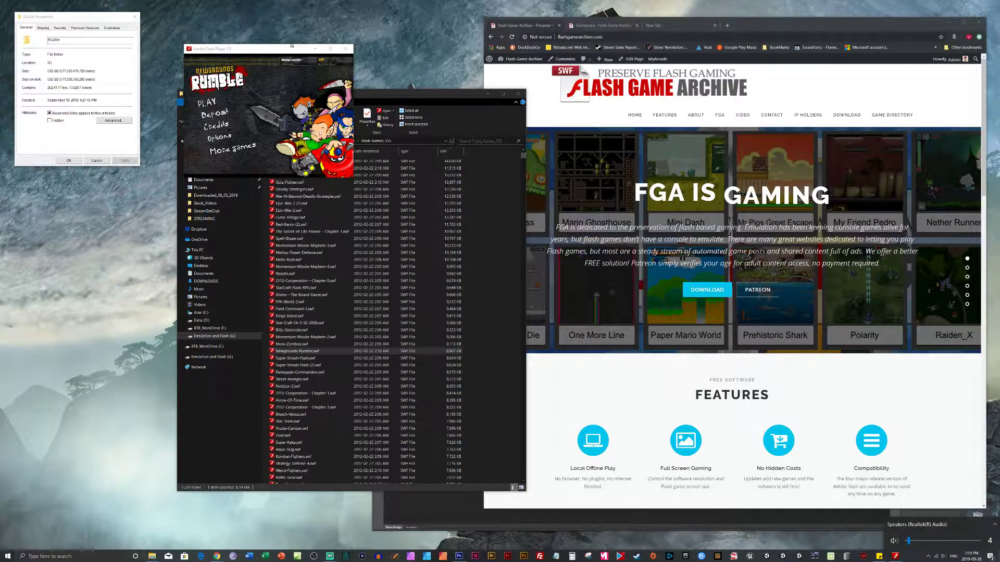
left_click(135, 64)
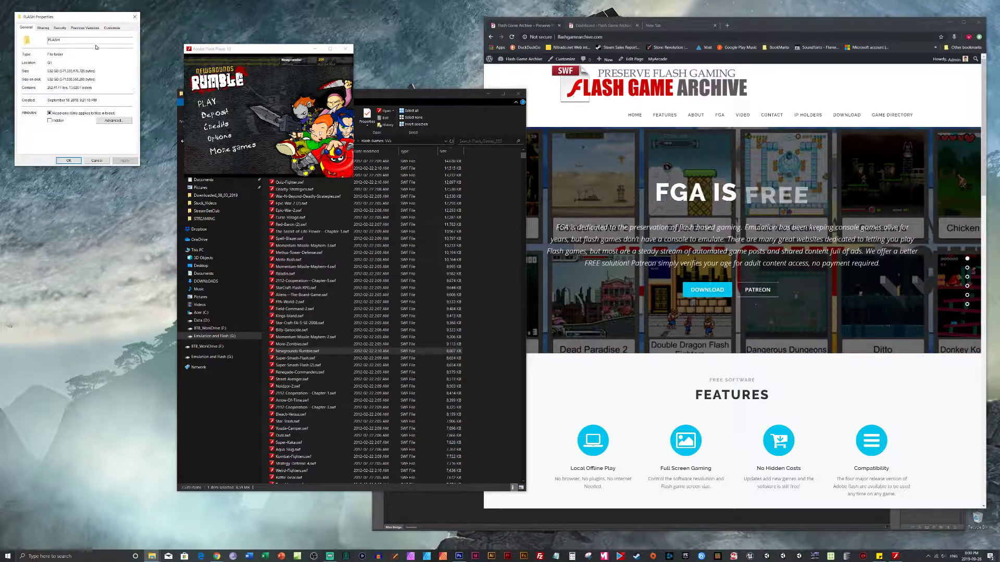
left_click_drag(85, 18, 101, 50)
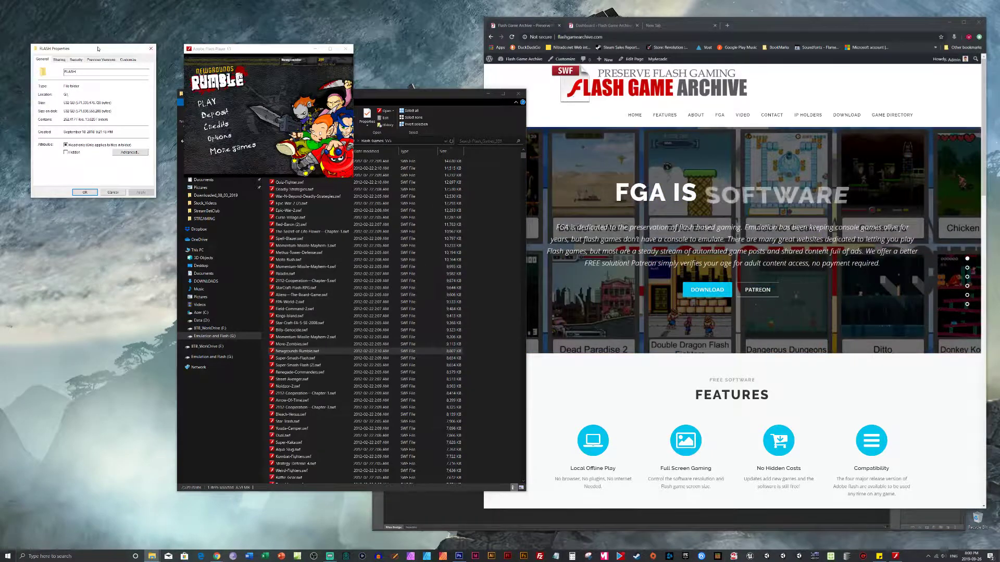
left_click_drag(104, 53, 122, 32)
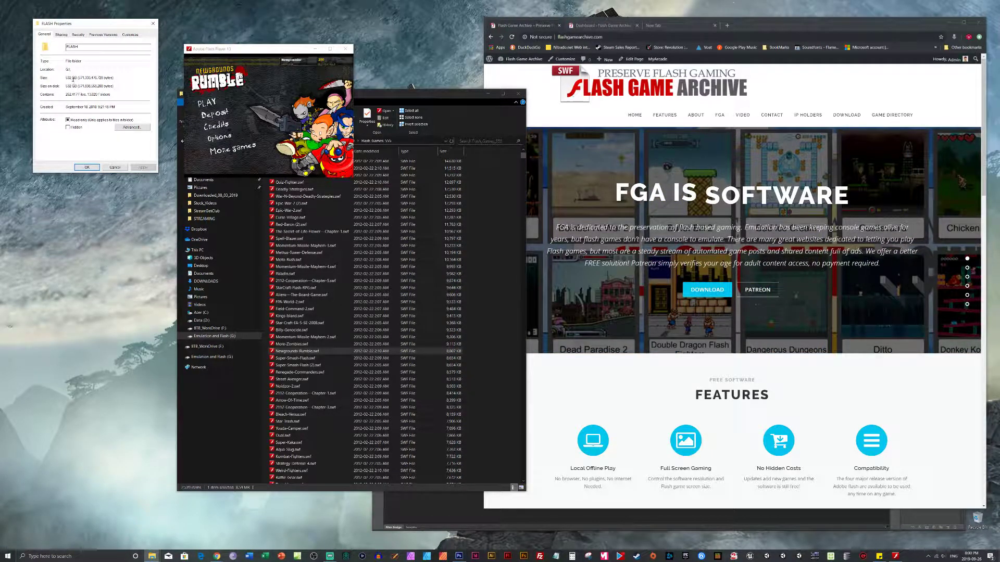
left_click(153, 24)
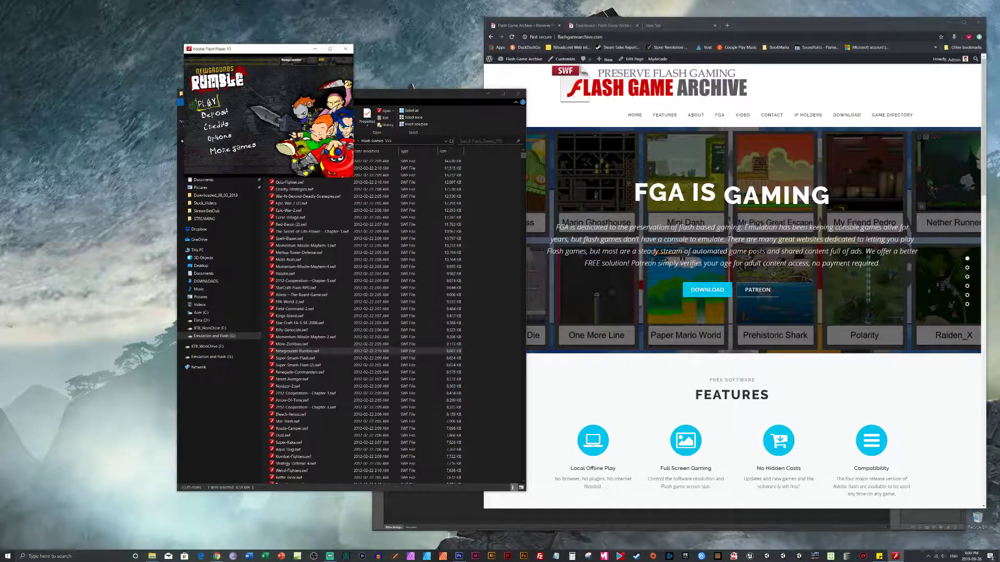
Step: Start Story Mode with the chosen character and continue into the fight
left_click(209, 104)
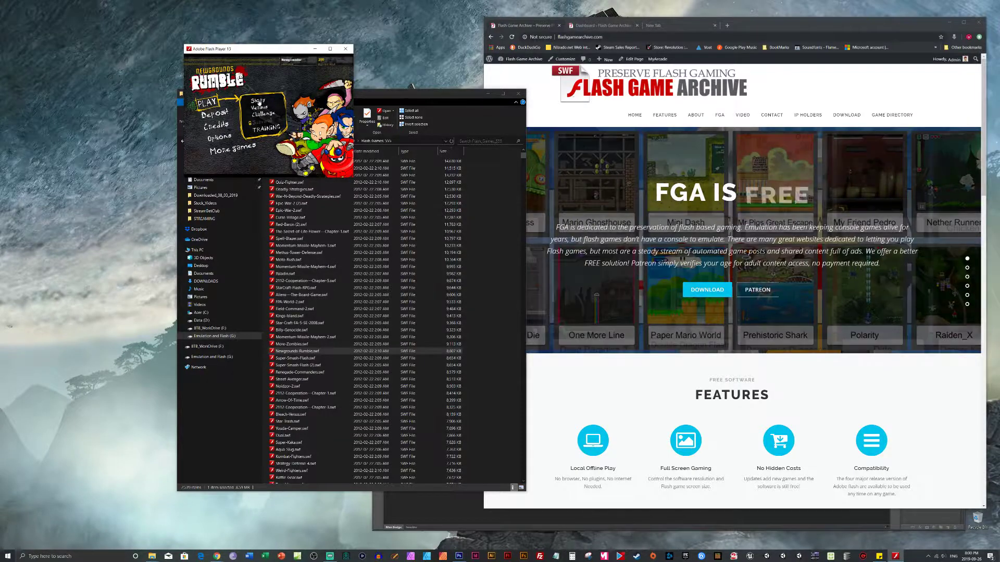
left_click(258, 101)
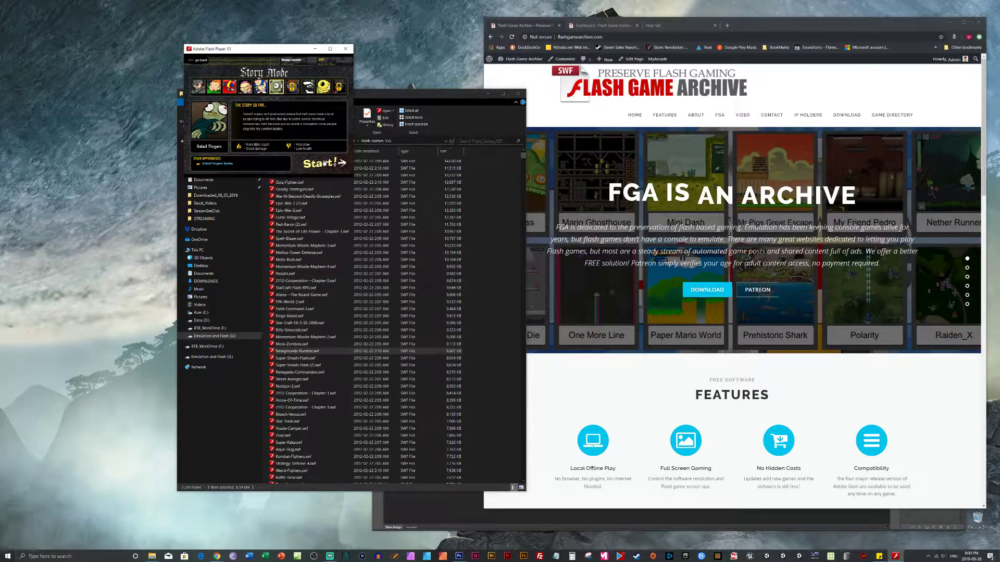
left_click(326, 163)
key("Return")
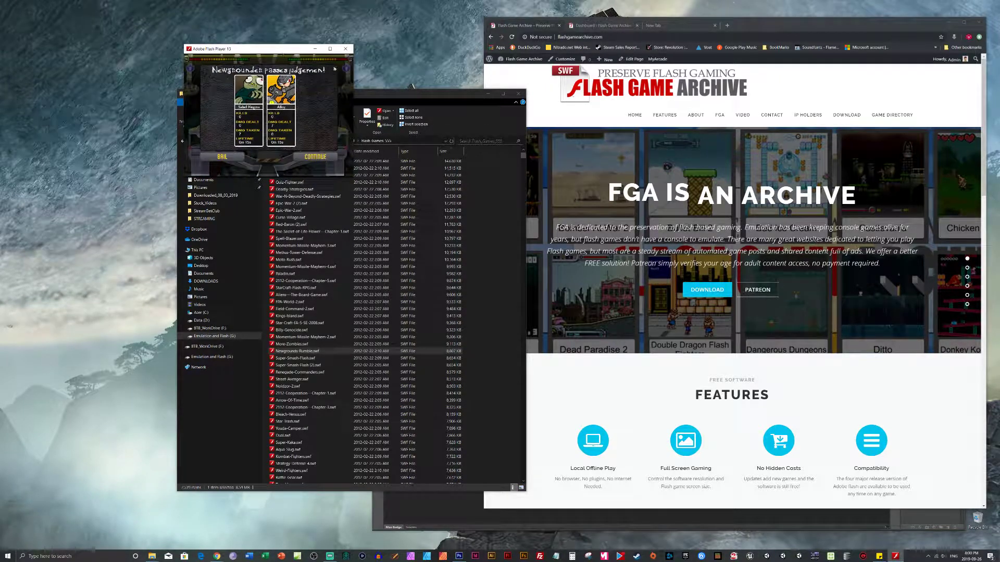
Step: Close Flash Player and paste the screenshot into a new transparent Photoshop document
left_click(344, 52)
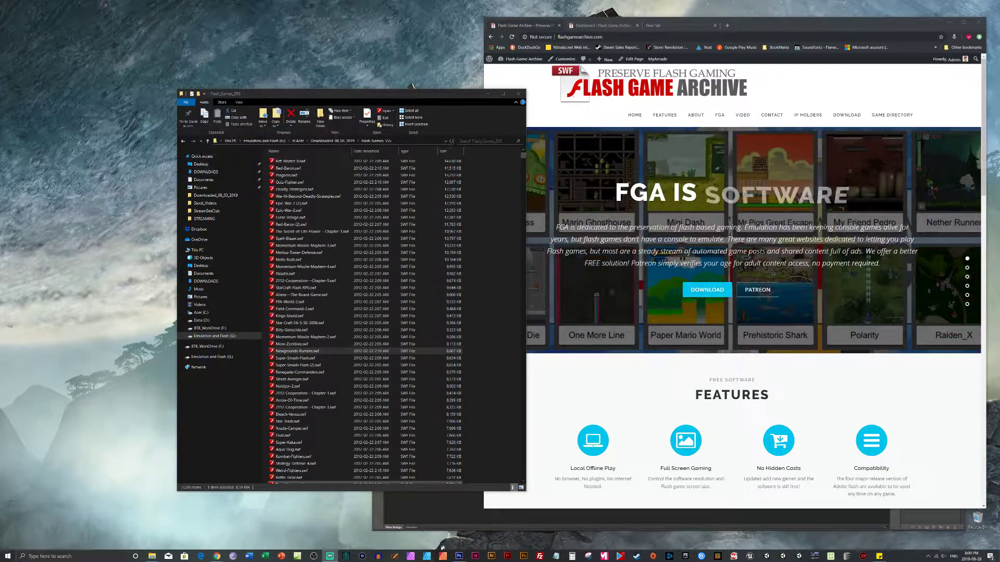
left_click(442, 504)
left_click(388, 147)
left_click(398, 152)
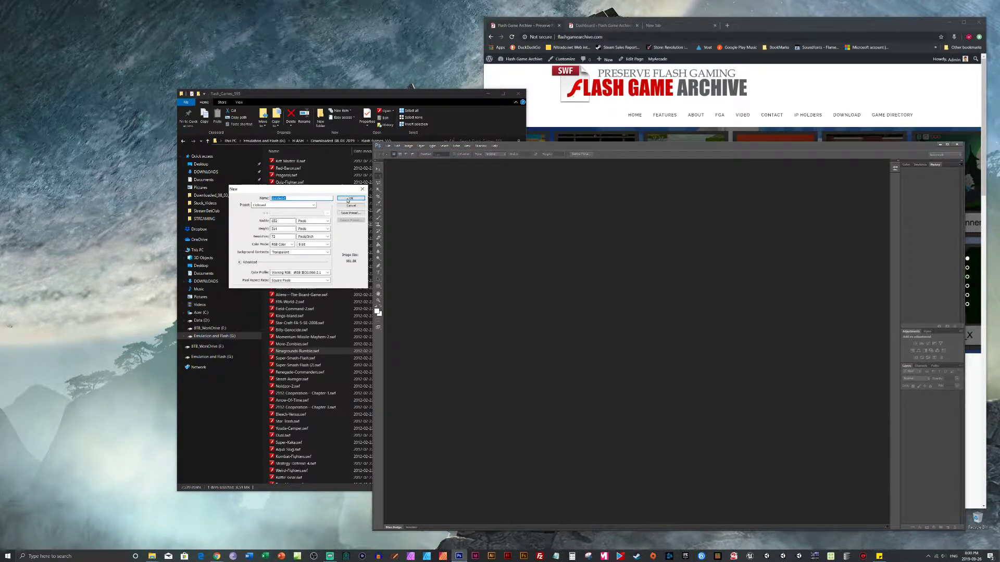
left_click(348, 200)
left_click(397, 146)
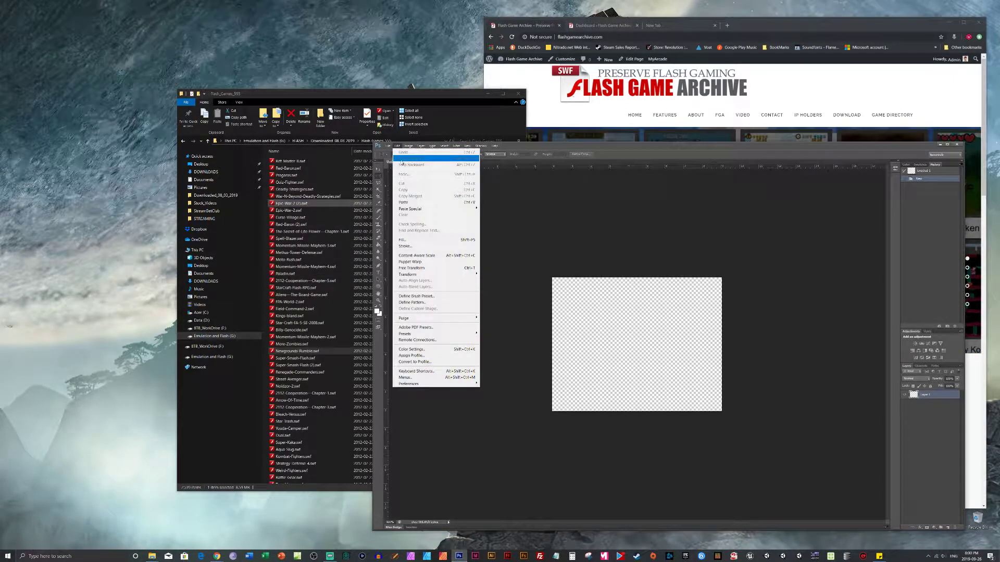
left_click(412, 203)
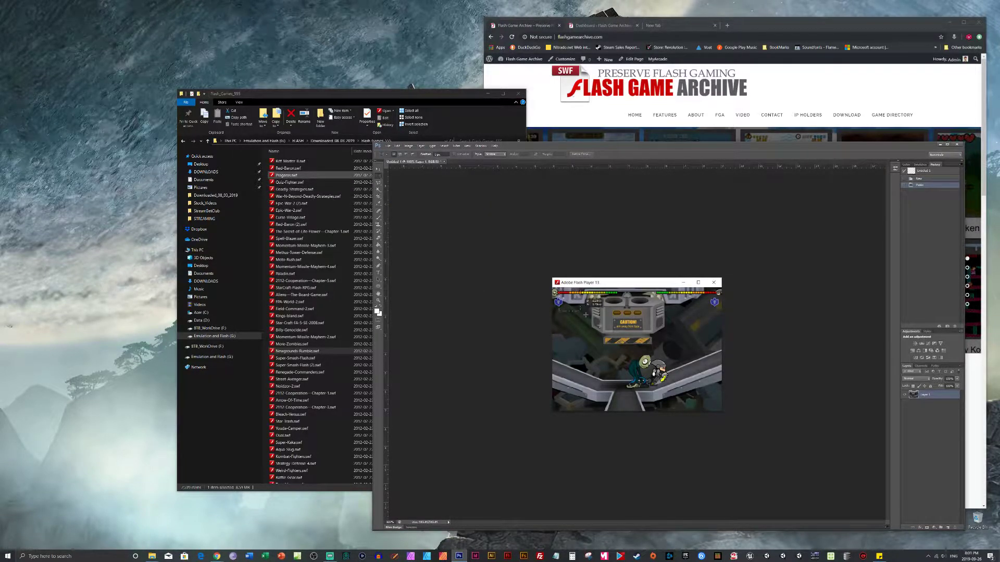
Step: Marquee-select the game's central play area and cut it out
left_click_drag(609, 330, 694, 410)
left_click_drag(617, 389, 635, 391)
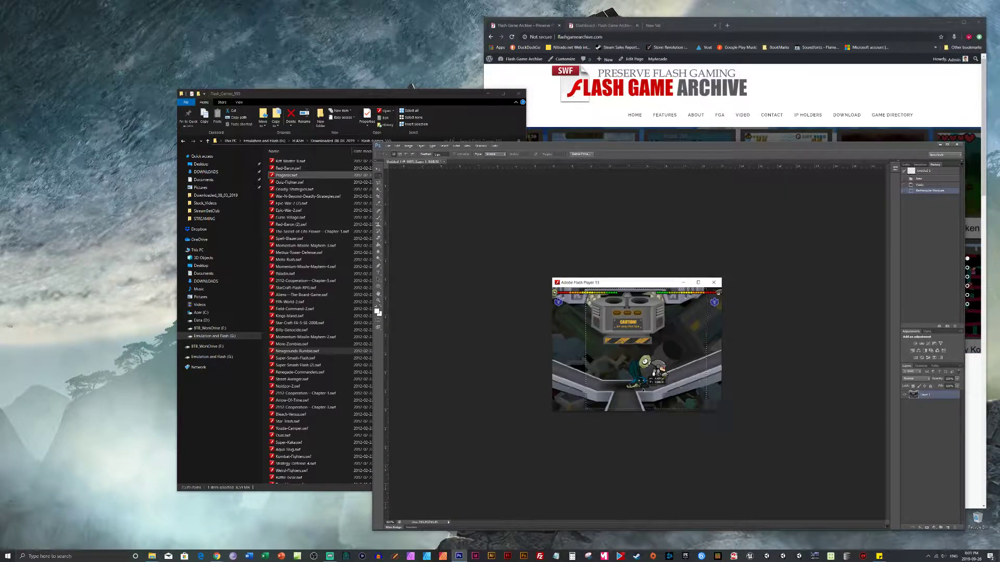
left_click_drag(643, 390, 645, 391)
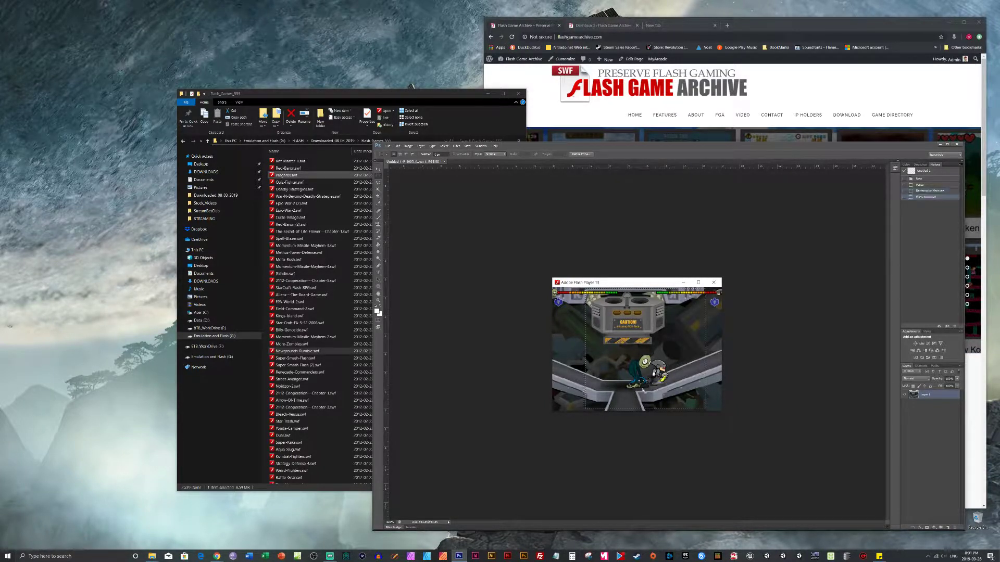
key("ctrl+x")
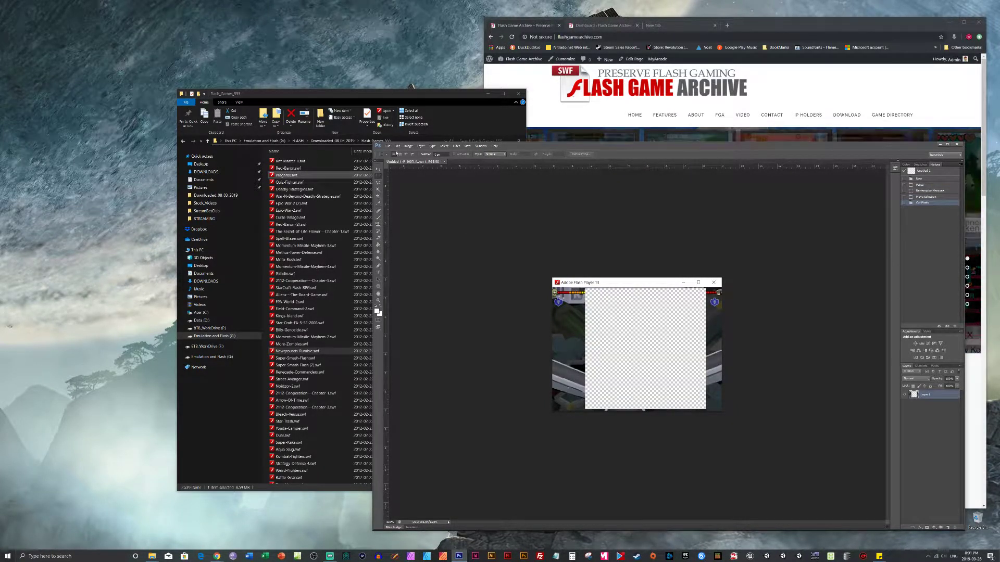
Step: Paste the cut game image into a second new document
left_click(388, 146)
left_click(394, 152)
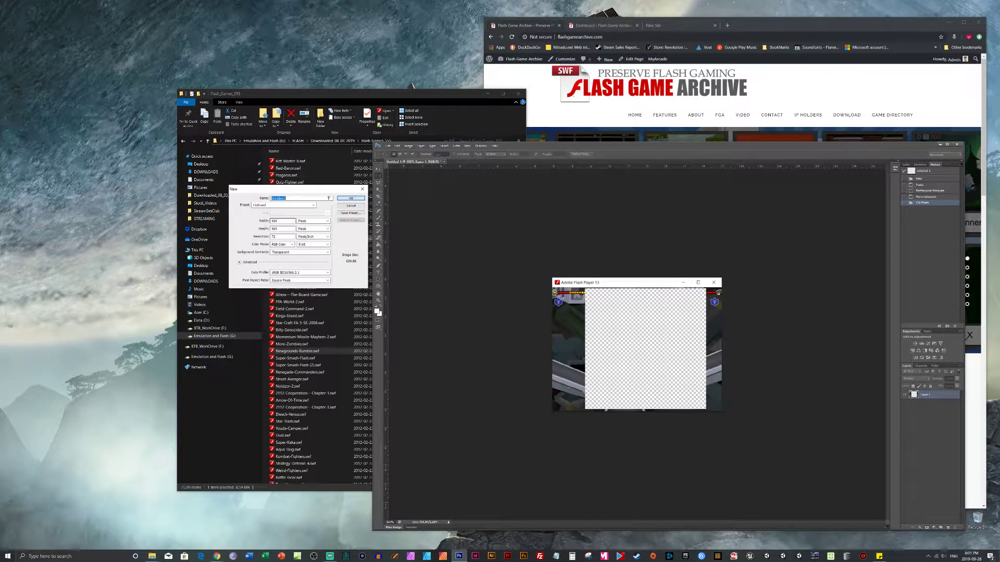
left_click(352, 199)
left_click(397, 146)
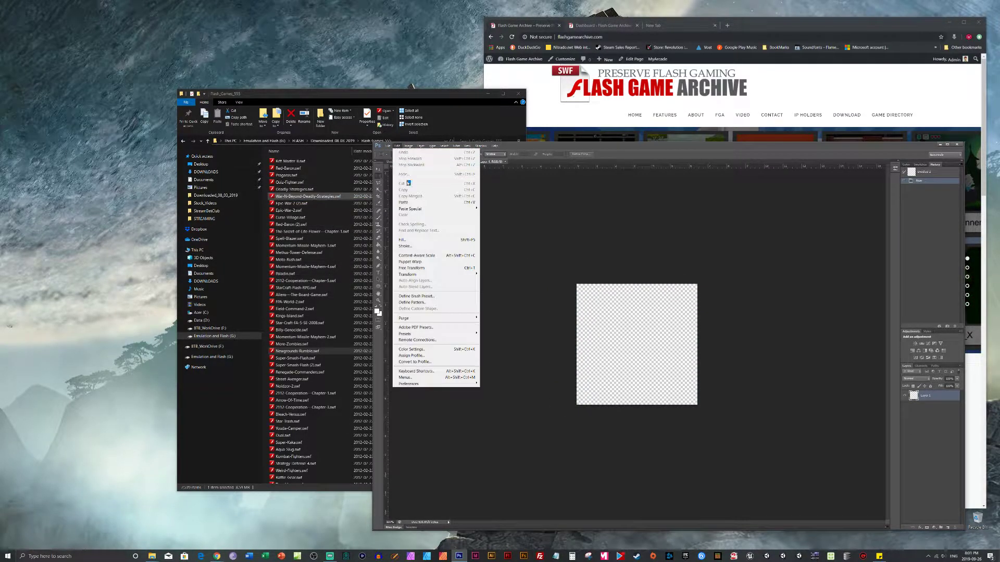
left_click(405, 201)
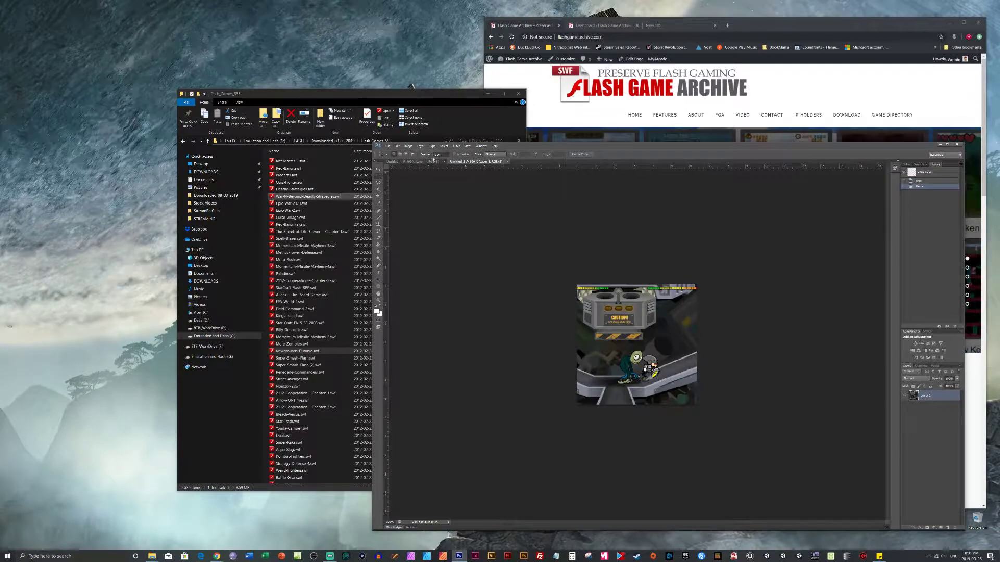
Step: Resize the image to 180 px wide, then return to the game files in File Explorer
left_click(408, 145)
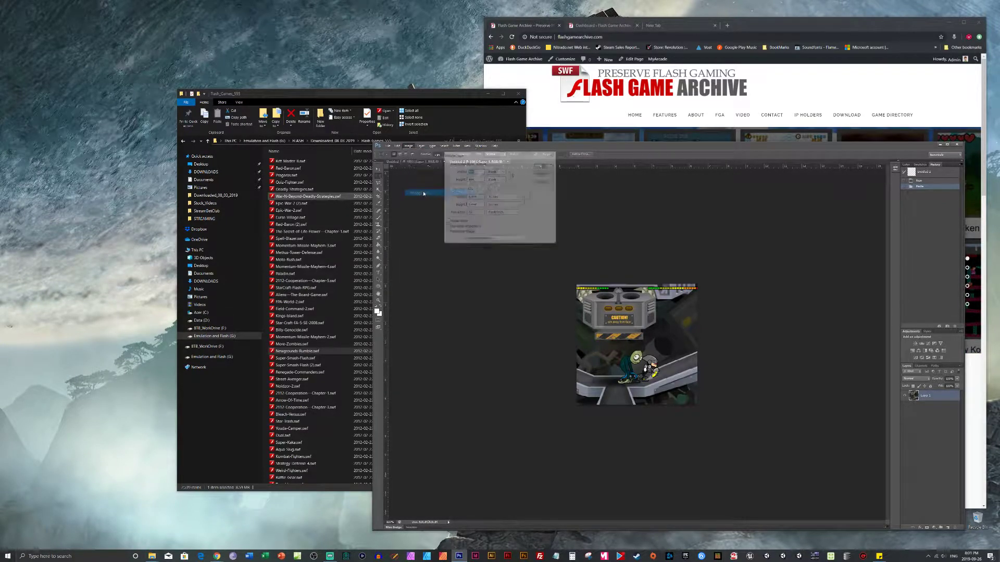
type("180")
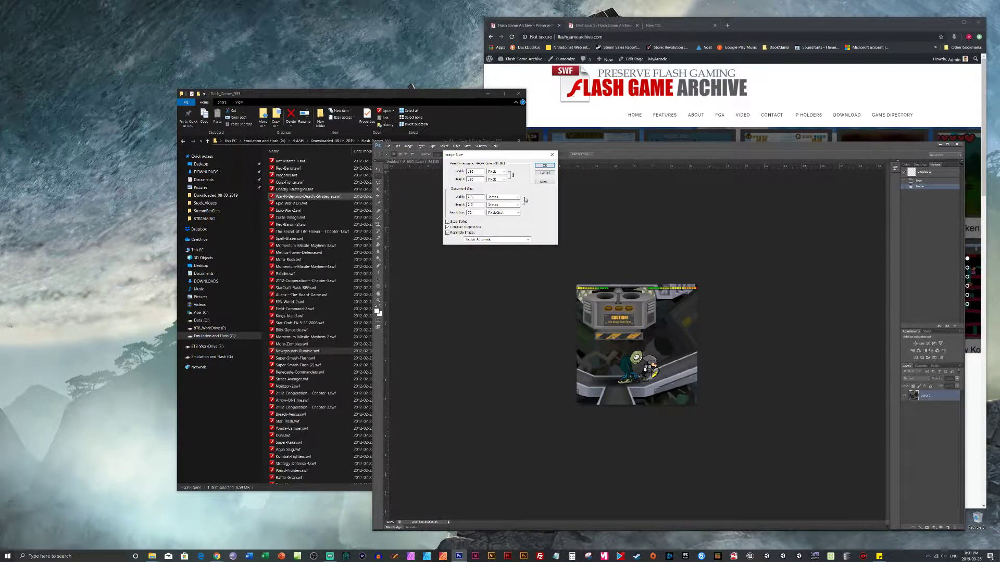
left_click(545, 167)
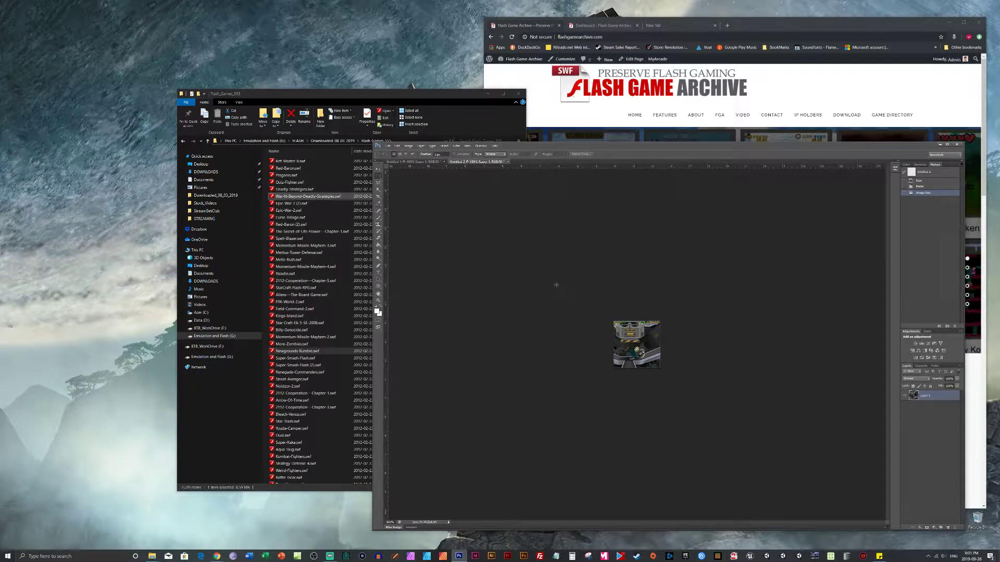
left_click(388, 147)
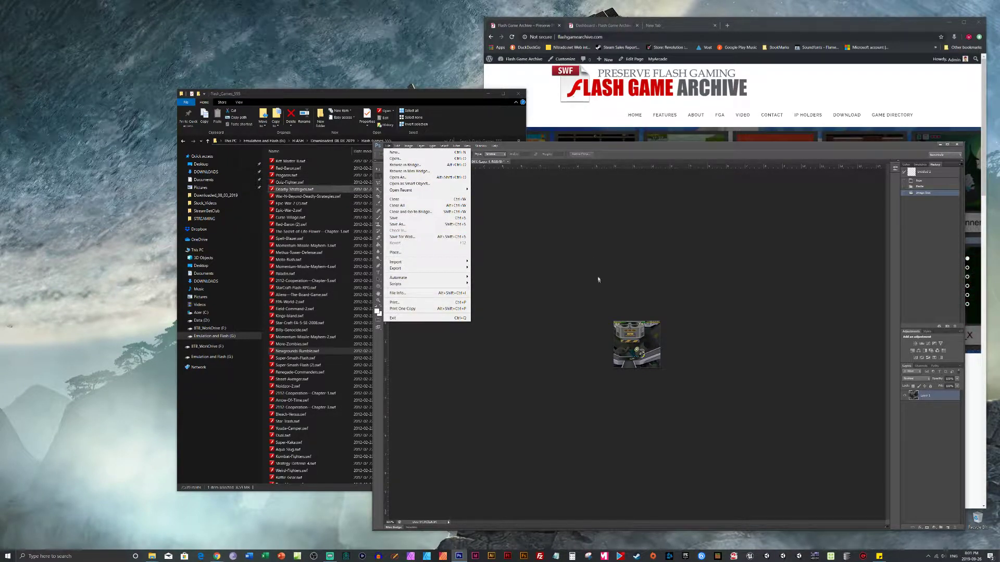
left_click(291, 351)
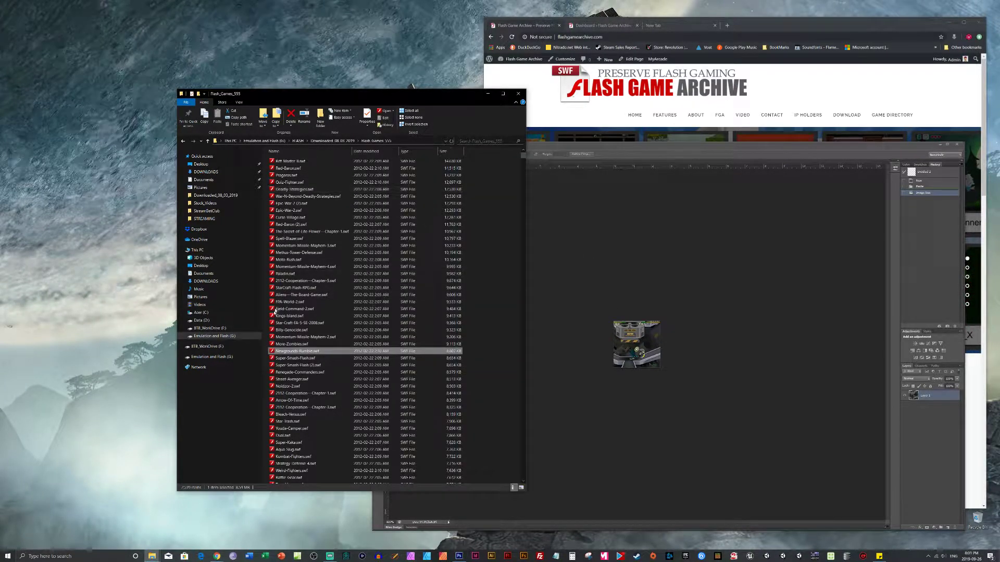
Step: Copy Newgrounds-Rumble.swf onto the desktop and minimise the Flash_Games_555 window
right_click(287, 351)
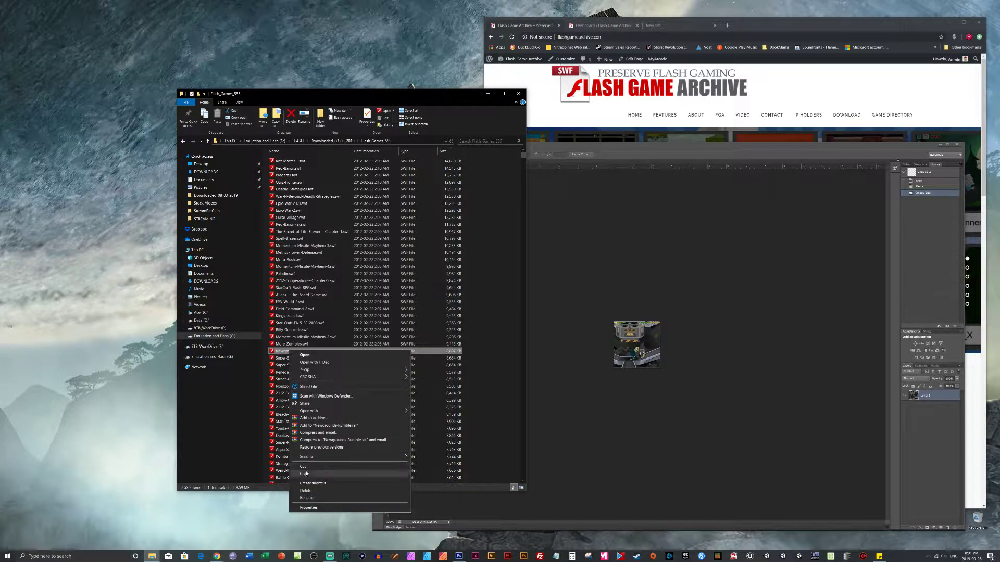
left_click(306, 470)
right_click(82, 156)
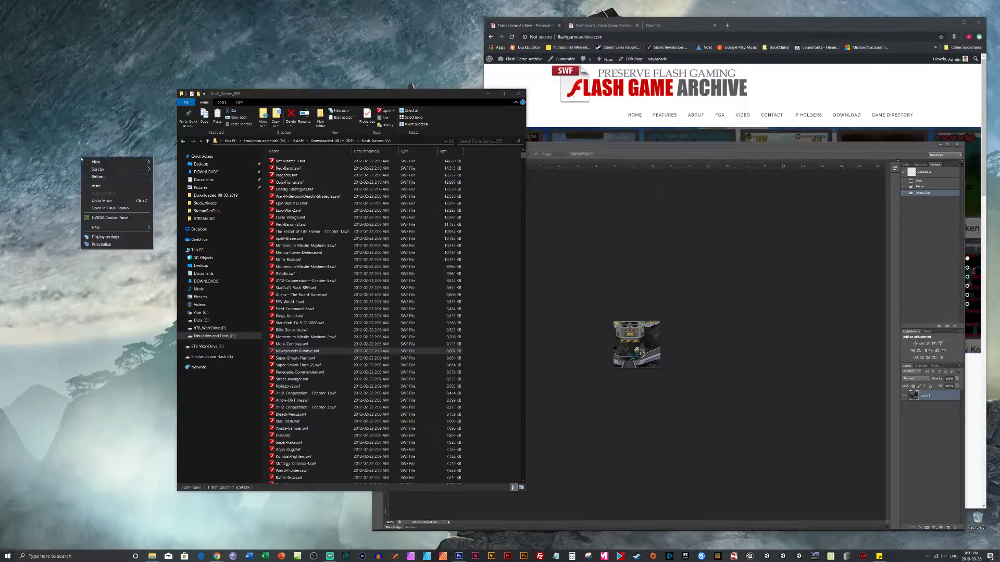
left_click(95, 186)
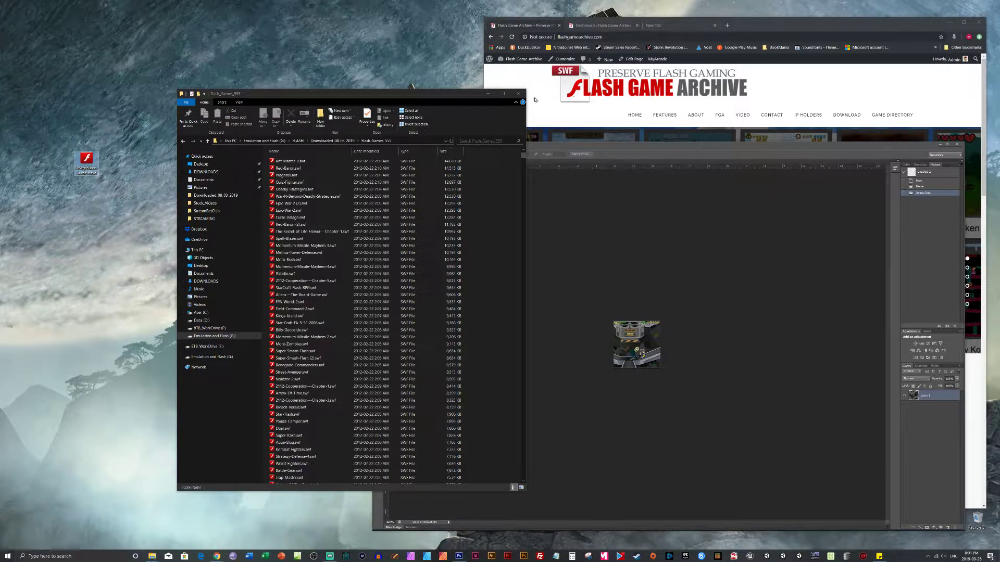
mouse_move(482, 95)
left_mouse_down()
mouse_move(468, 89)
mouse_move(490, 82)
left_mouse_up()
left_click(495, 80)
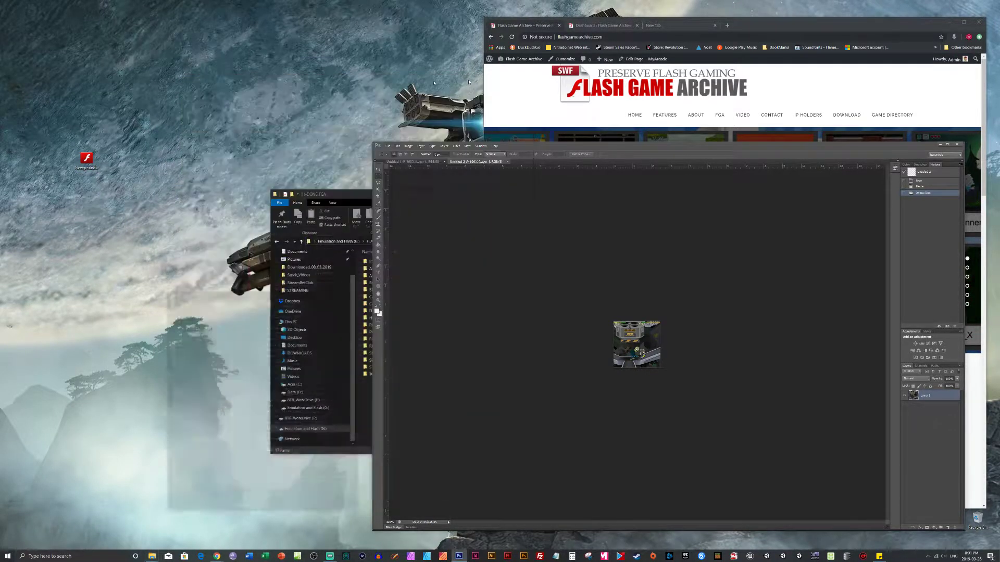
Step: Rename the desktop copy to Newgrounds_Rumble.swf
left_click(86, 159)
left_click(87, 169)
left_click(97, 168)
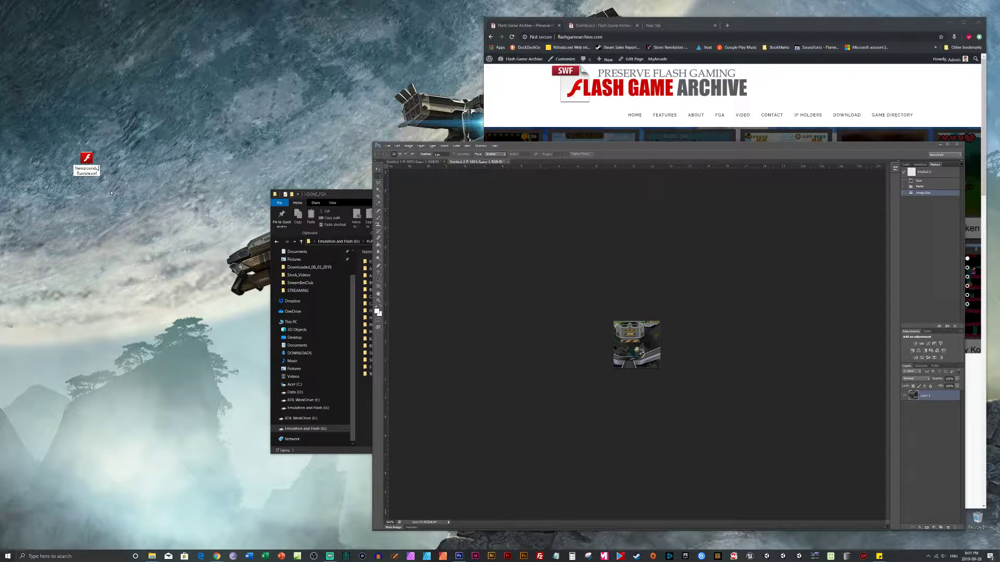
key("Return")
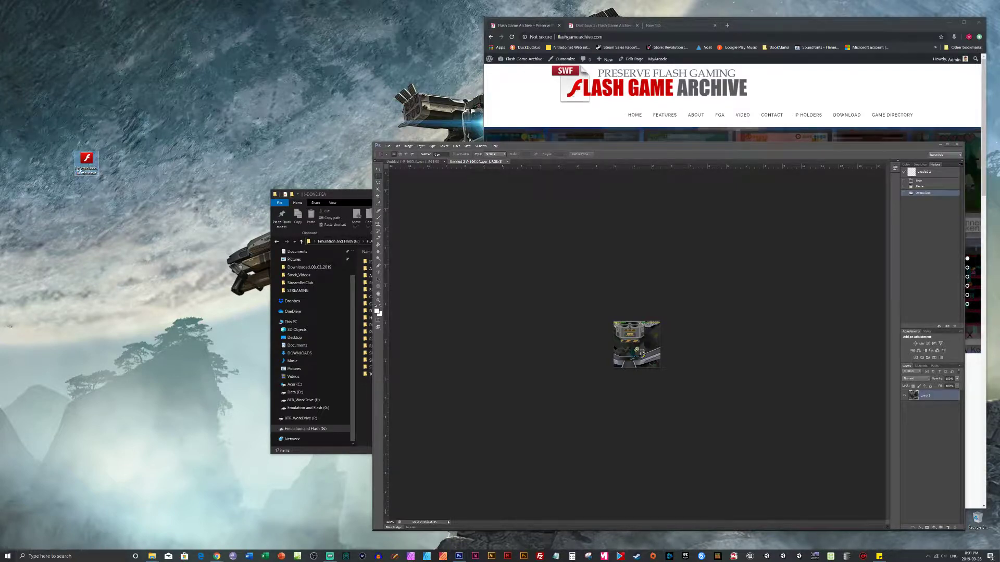
left_click(88, 175)
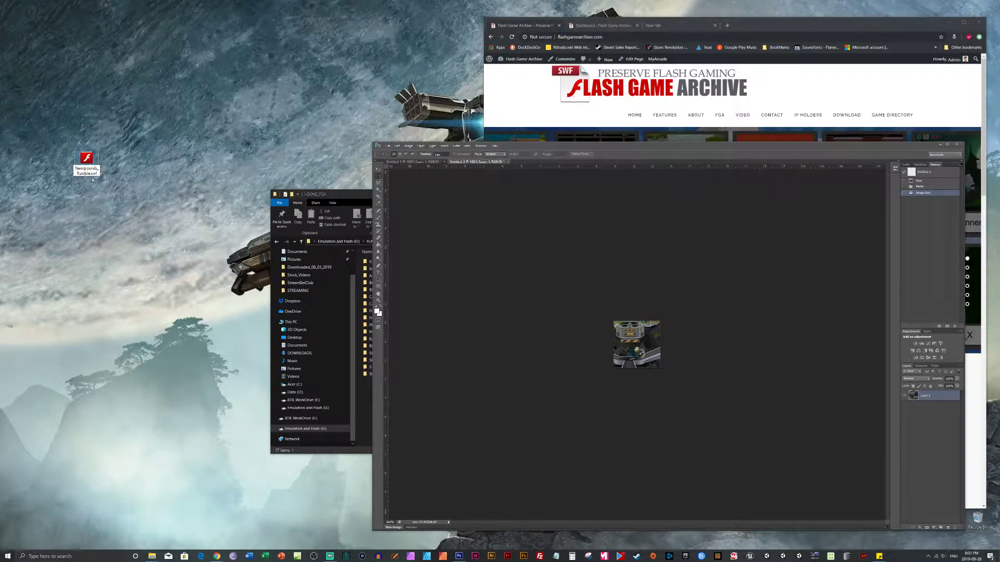
Step: Save for Web the thumbnail as Newgrounds_Rumble PNG on the desktop, next to the .swf
left_click_drag(87, 173, 75, 168)
left_click(387, 146)
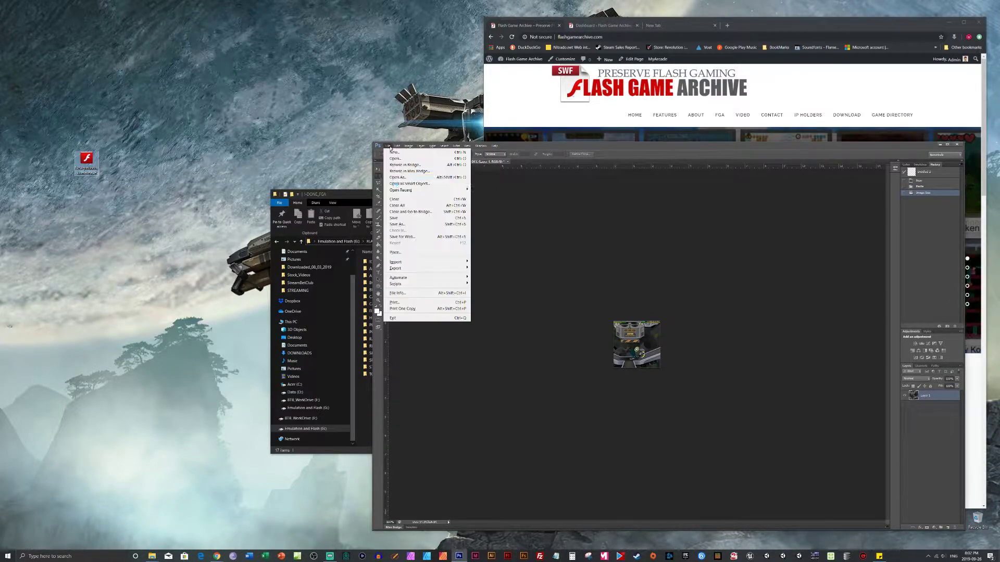
left_click(409, 236)
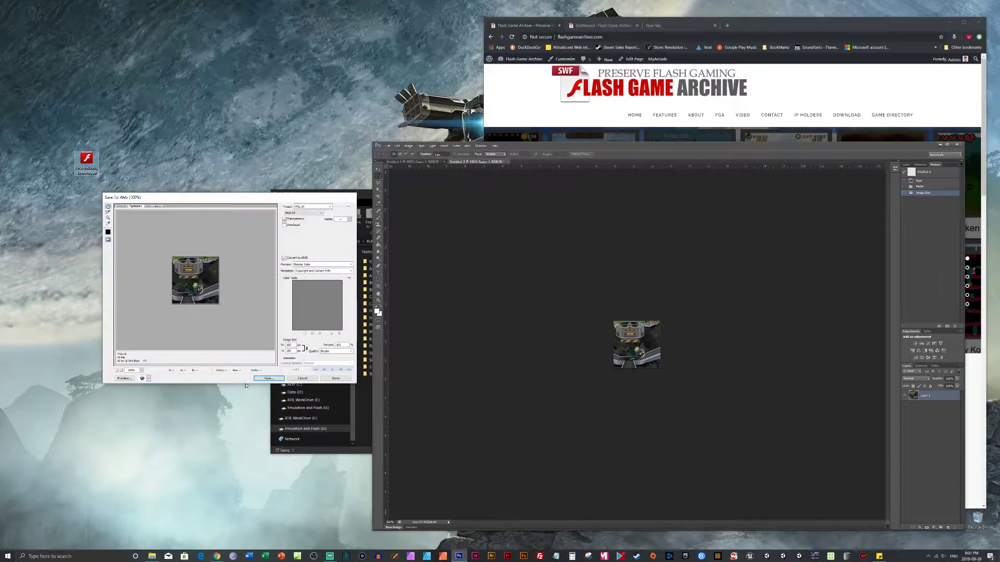
left_click(269, 379)
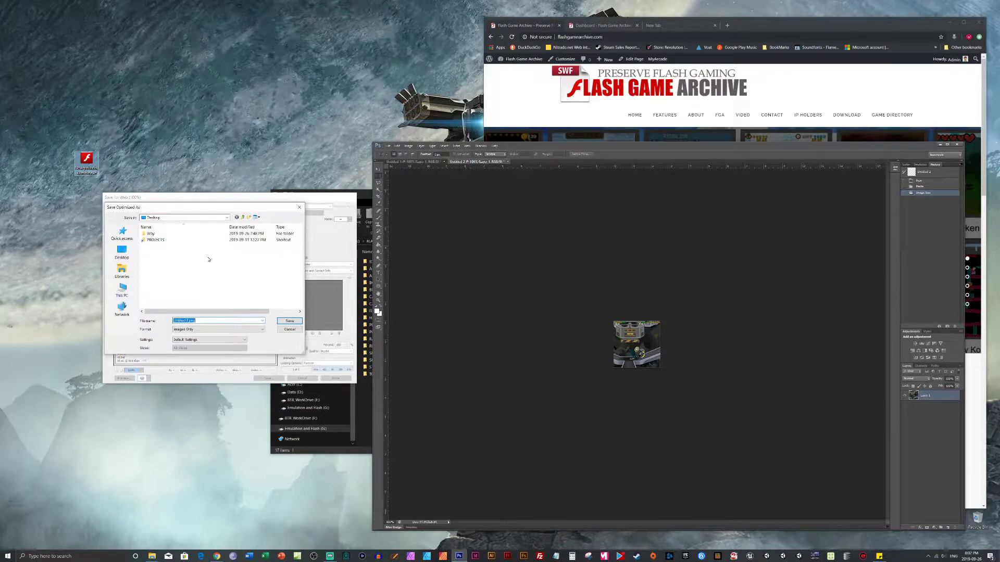
key("ctrl+v")
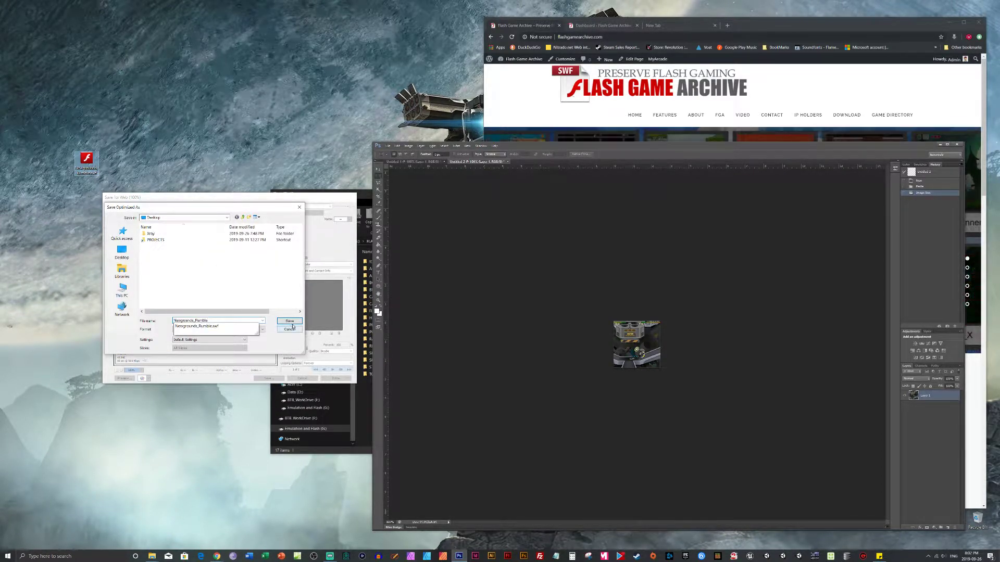
left_click(290, 321)
left_click_drag(11, 12, 89, 133)
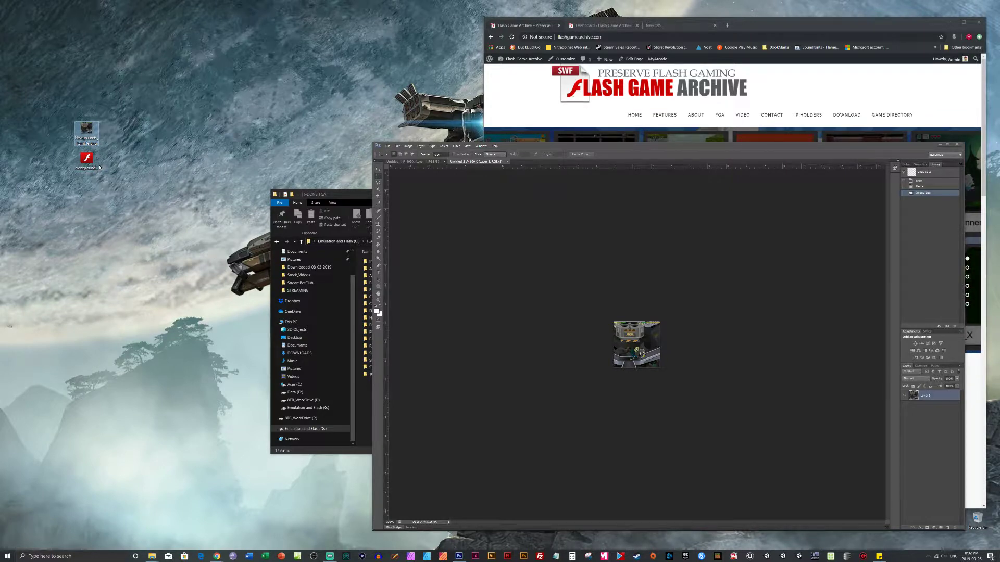
Step: On the Flash Game Archive's Game Directory, list the Game in Next Patch titles starting with N
left_click(333, 194)
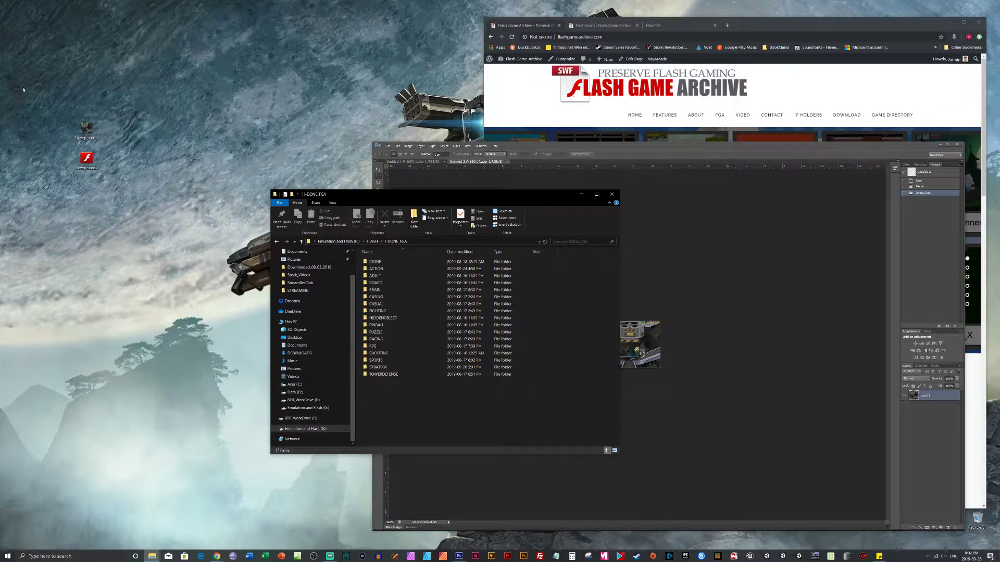
left_click(782, 23)
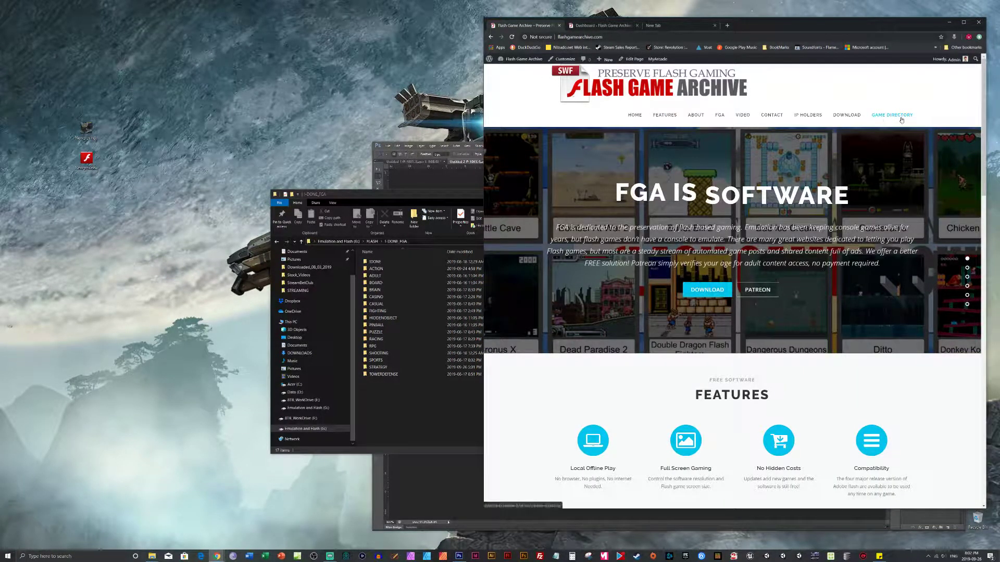
left_click(883, 115)
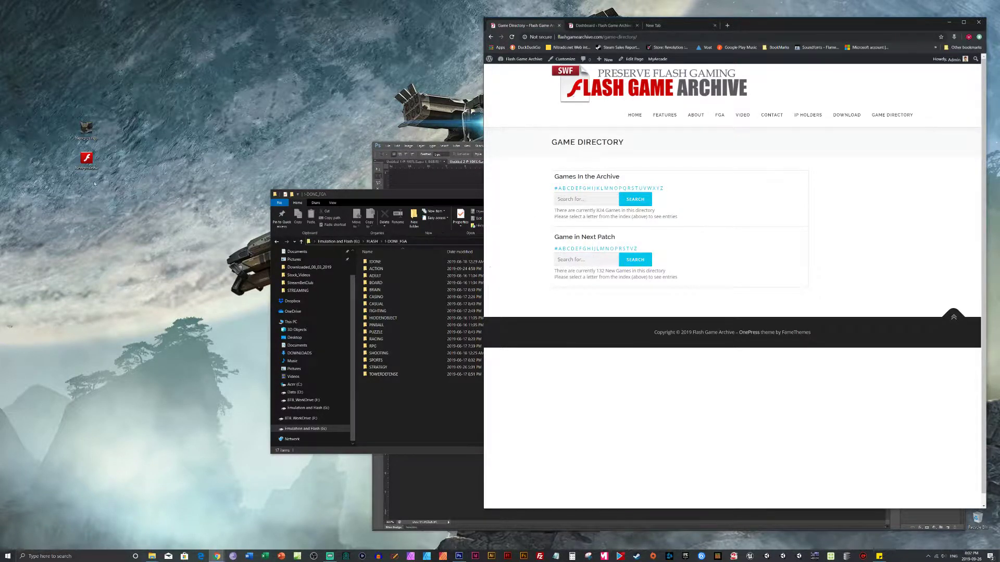
left_click(607, 249)
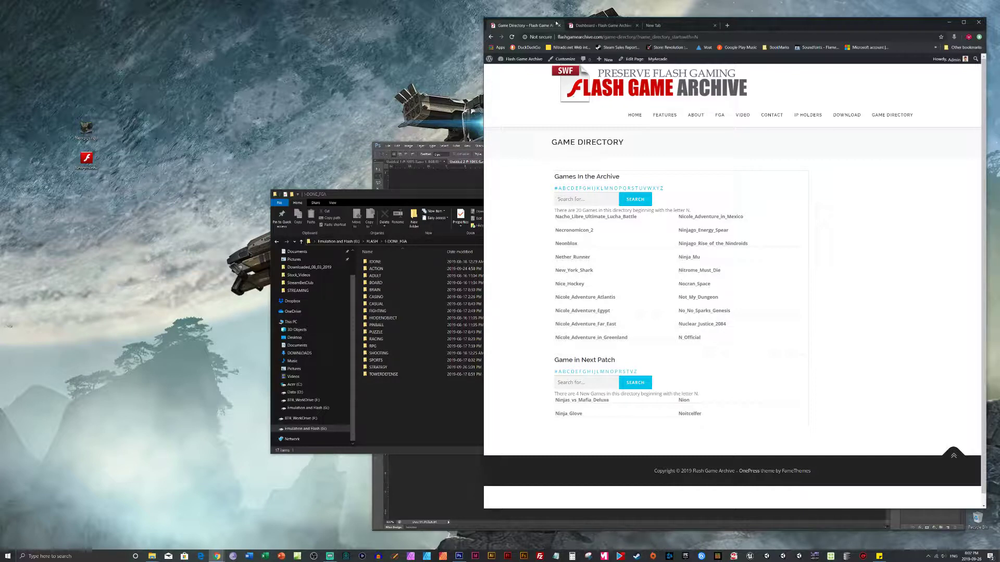
Step: In Name Directory, add Newgrounds_Rumble as a new name under Game in Next Patch
left_click(594, 25)
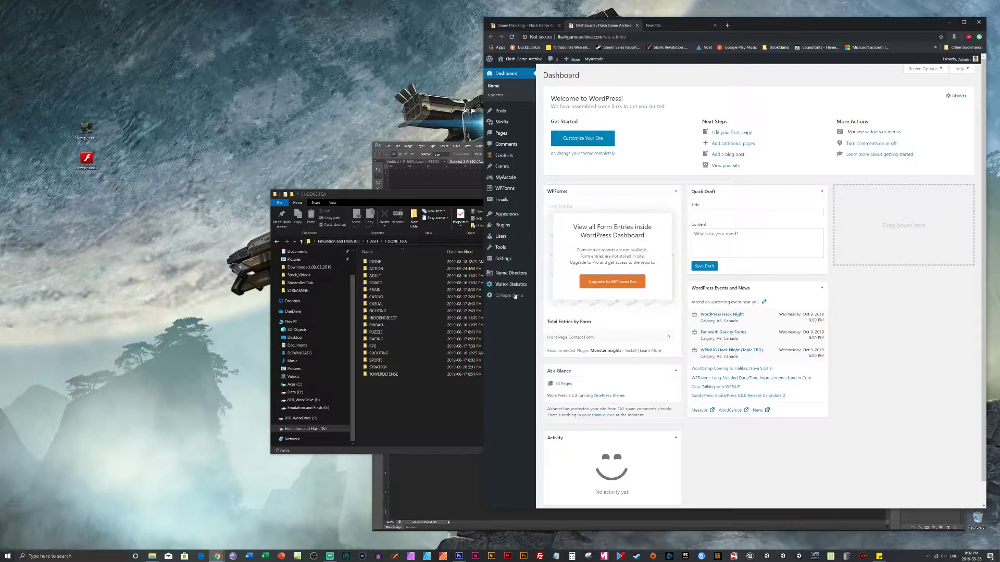
left_click(565, 274)
mouse_move(640, 127)
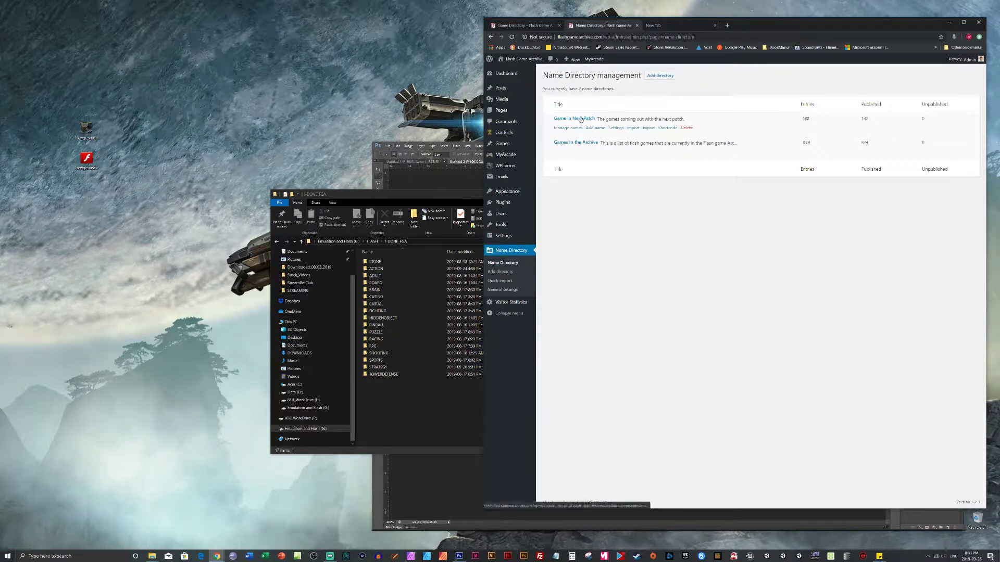
left_click(596, 128)
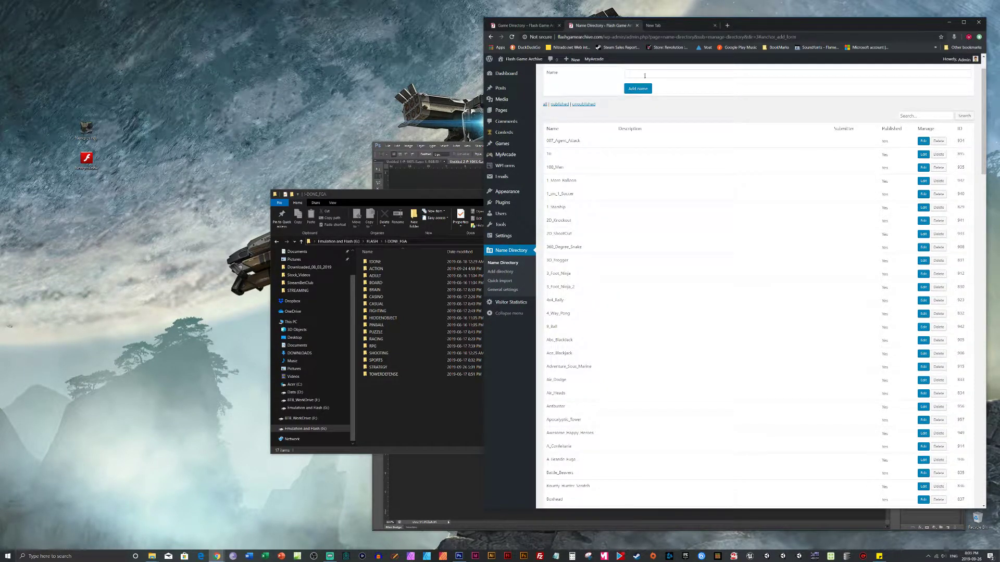
left_click(644, 76)
key("ctrl+v")
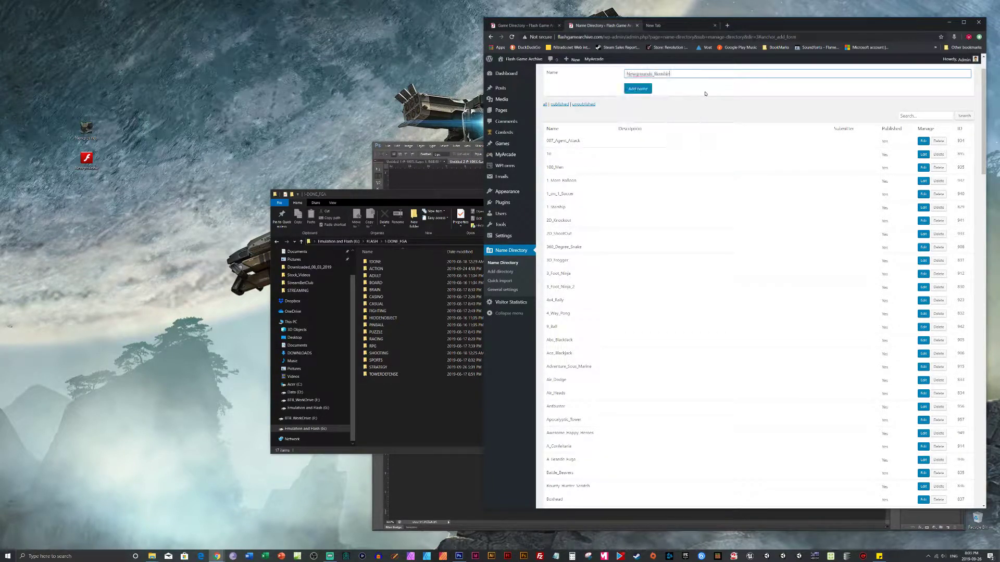
left_click(643, 91)
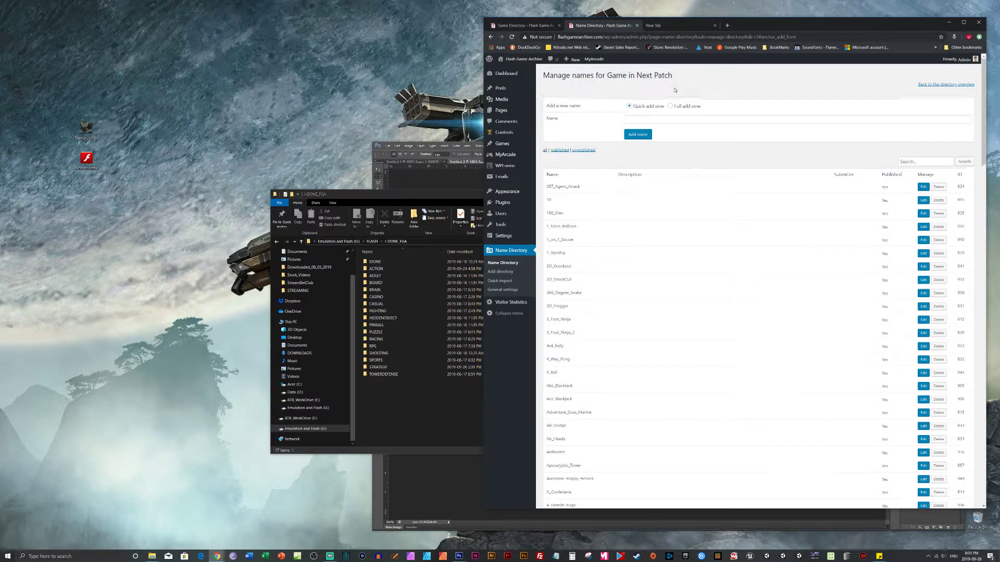
Step: Reload the Game Directory to confirm Newgrounds_Rumble is listed, then select both desktop game files
left_click(530, 25)
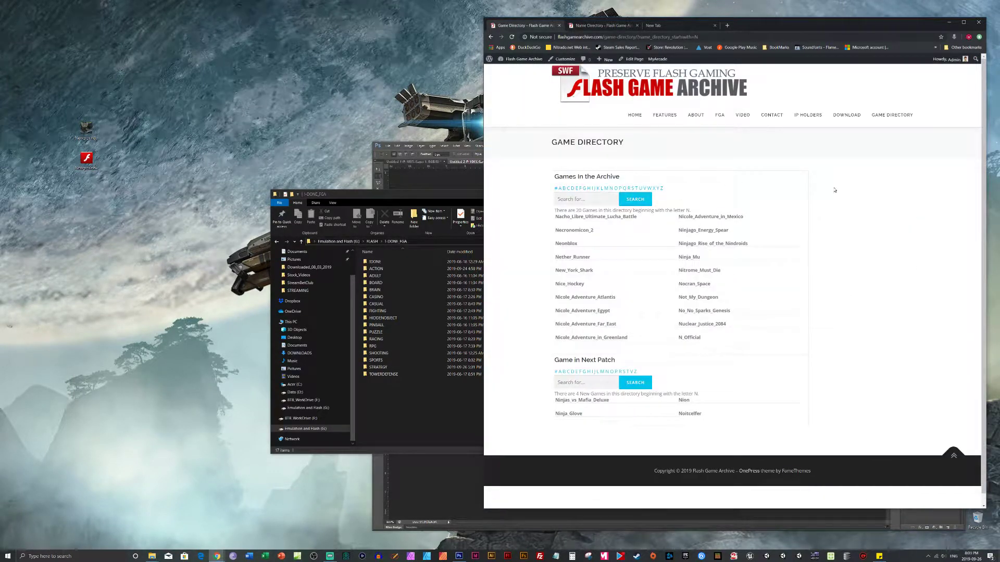
key("F5")
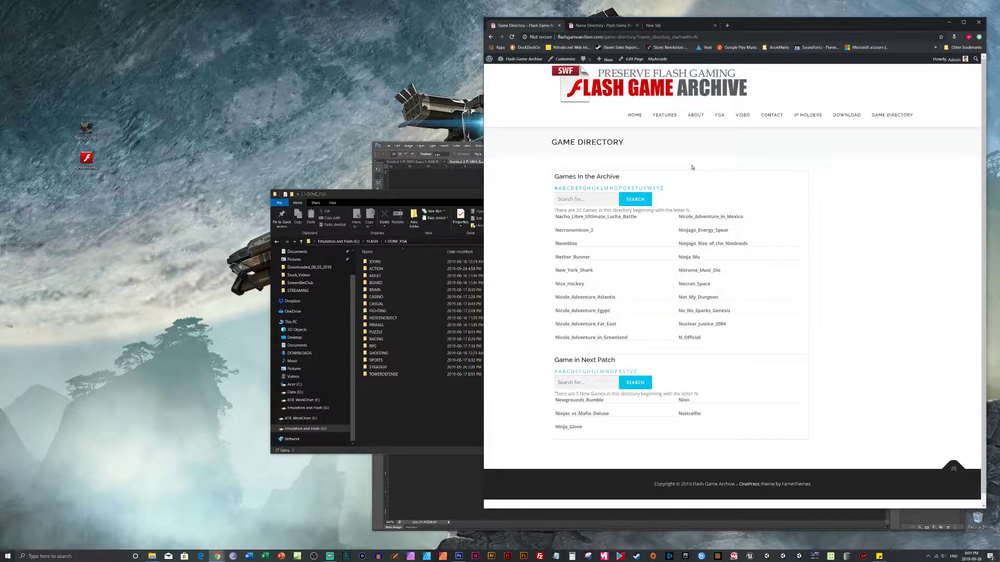
mouse_move(605, 401)
left_mouse_down()
mouse_move(555, 401)
mouse_move(605, 401)
left_mouse_up()
left_click_drag(193, 124, 83, 161)
Step: Cut the Newgrounds_Rumble .swf and .png from the desktop and paste them into FIGHTING
right_click(87, 158)
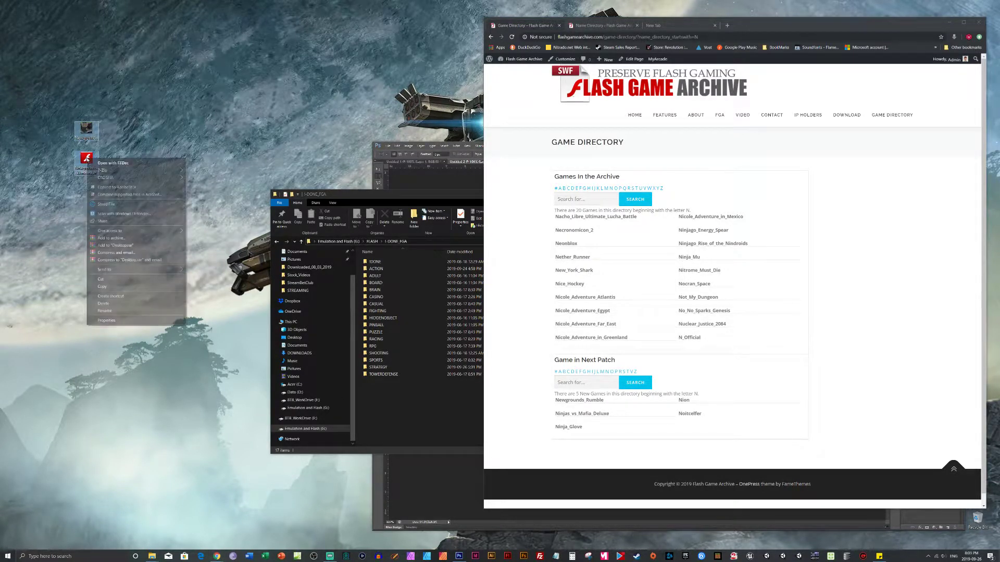
left_click(102, 279)
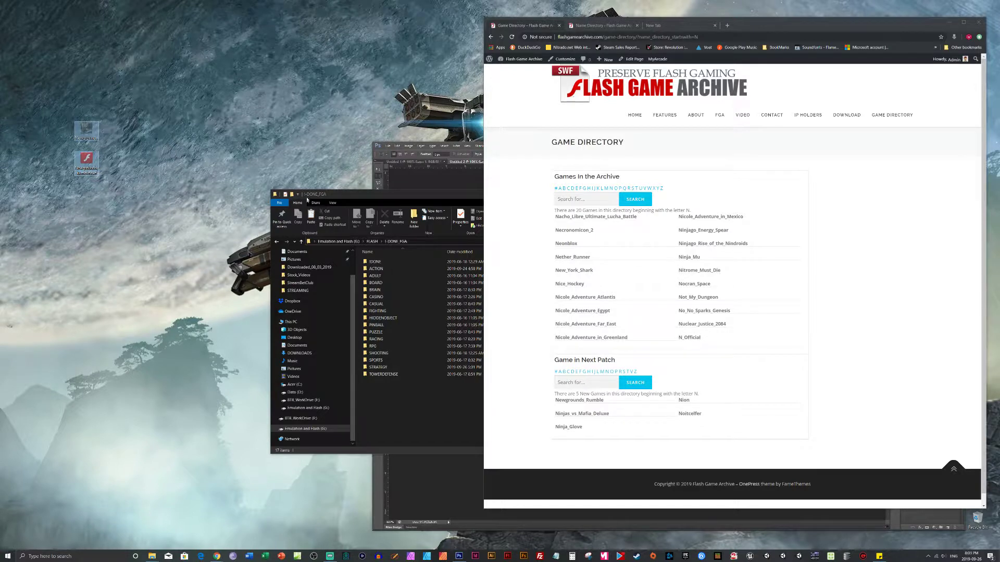
left_click_drag(389, 199, 281, 201)
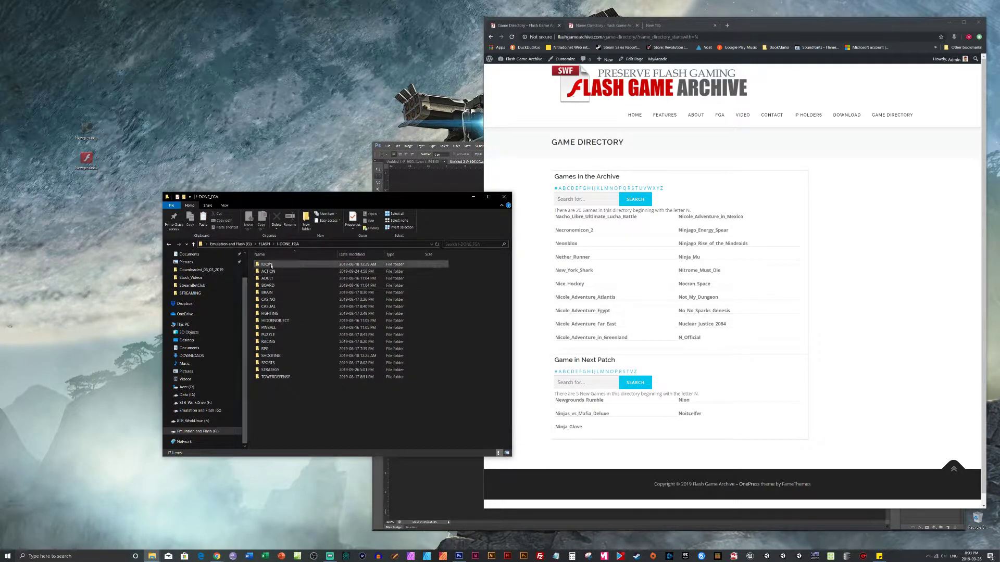
double_click(269, 314)
right_click(285, 352)
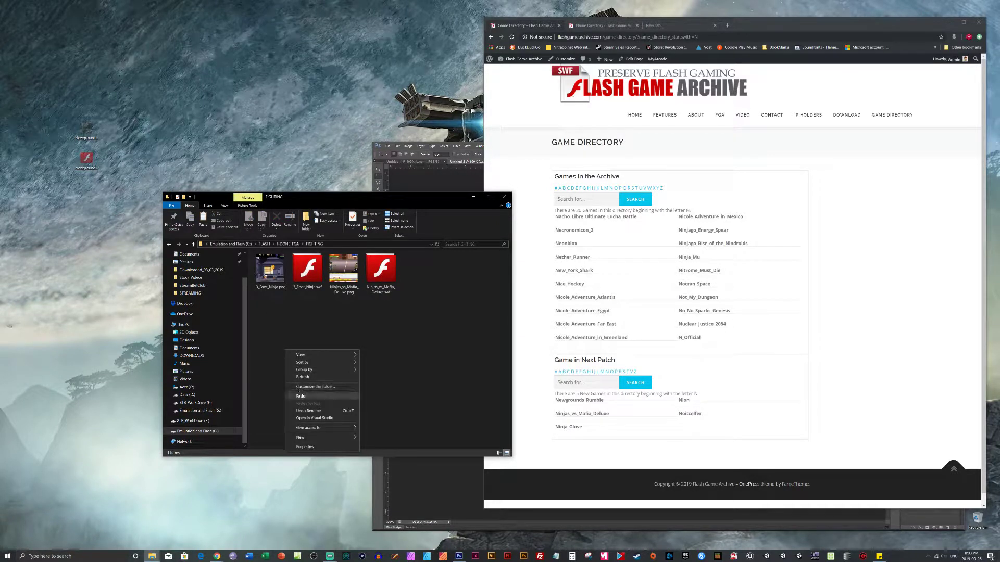
left_click(294, 396)
Step: Check the sizes of the two moved files, then close the FIGHTING window
left_click(409, 370)
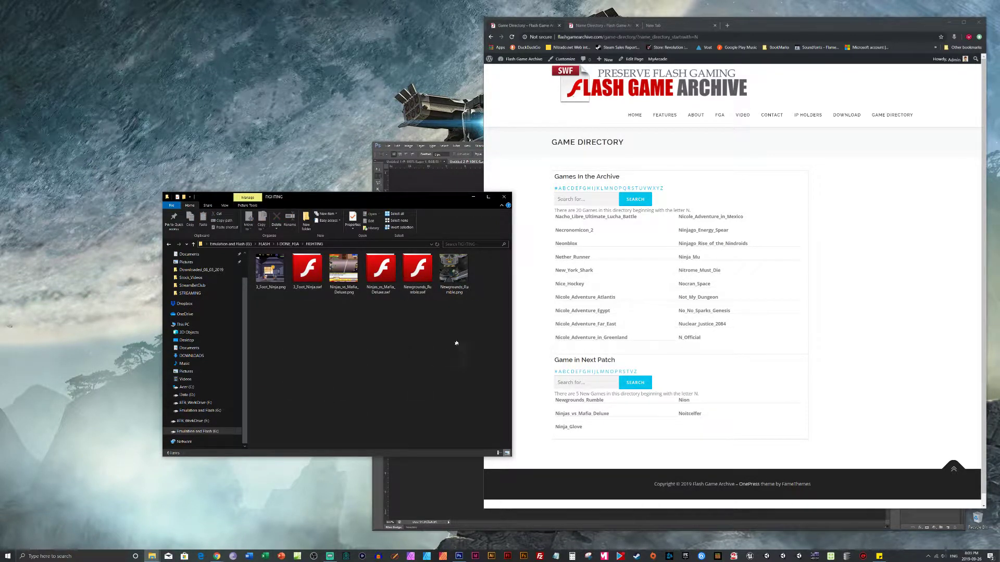
left_click(407, 259)
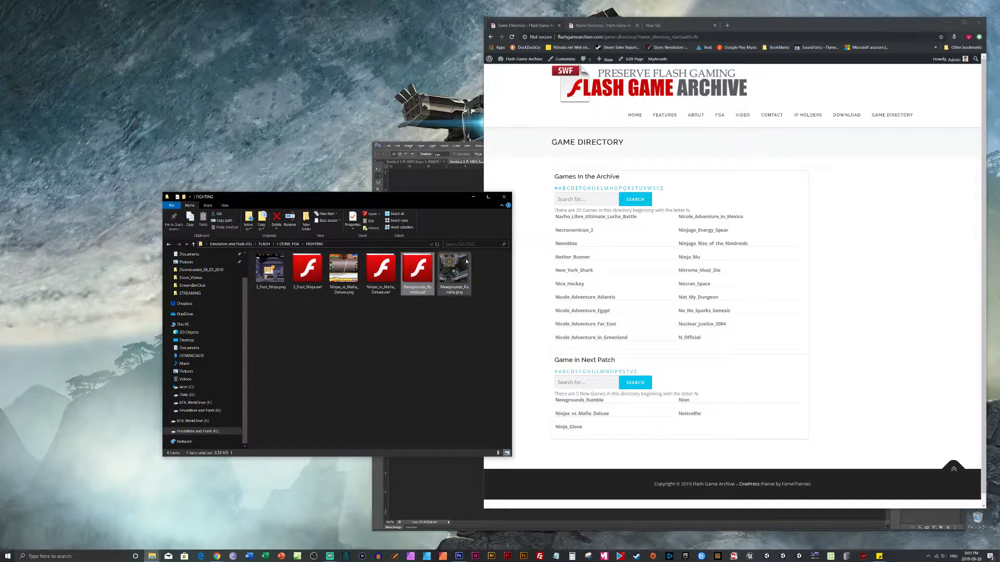
key("Right")
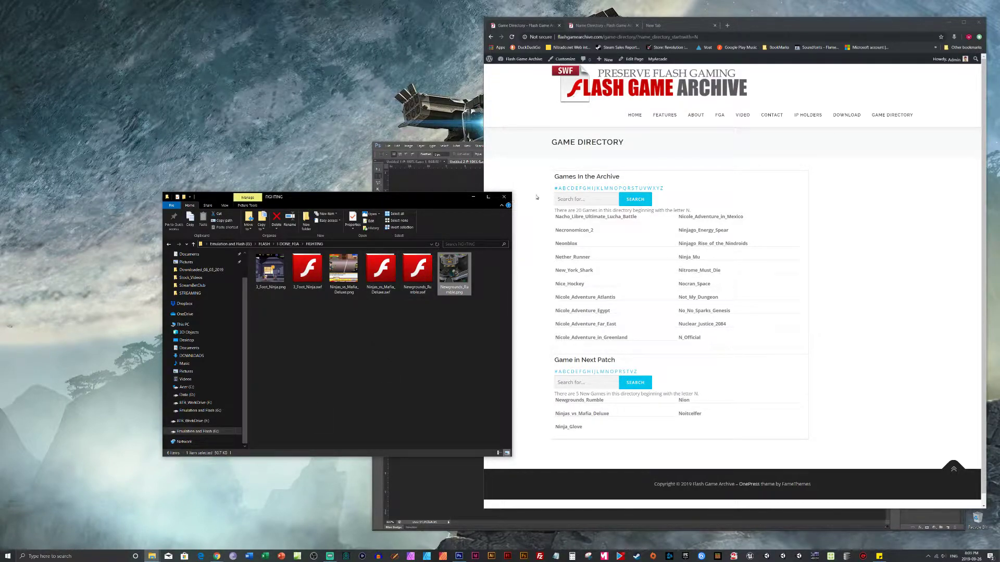
left_click(503, 197)
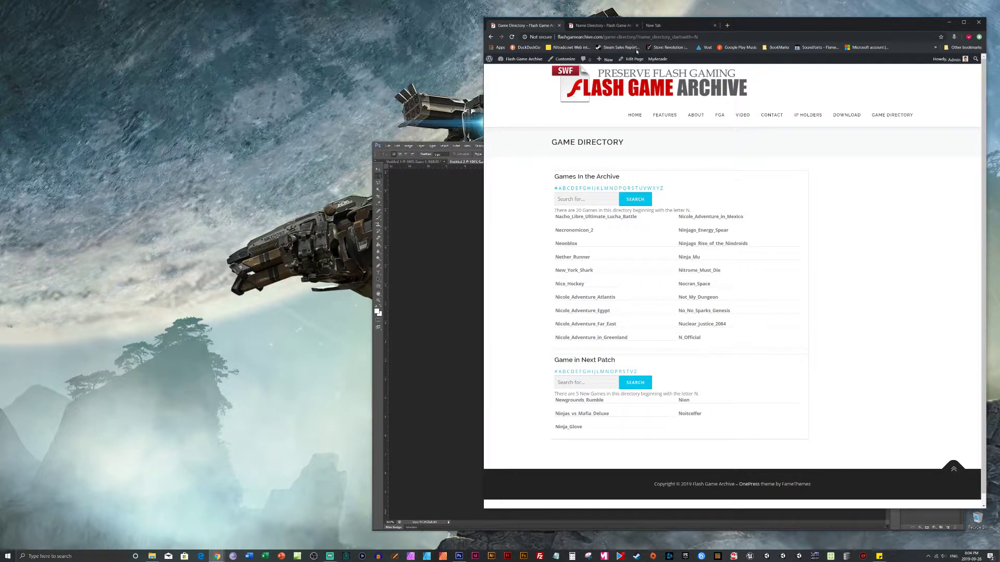
Step: Glance at the Name Directory admin page and game directory, then load the Flash Game Archive home page
left_click(603, 25)
left_click(525, 25)
left_click(614, 84)
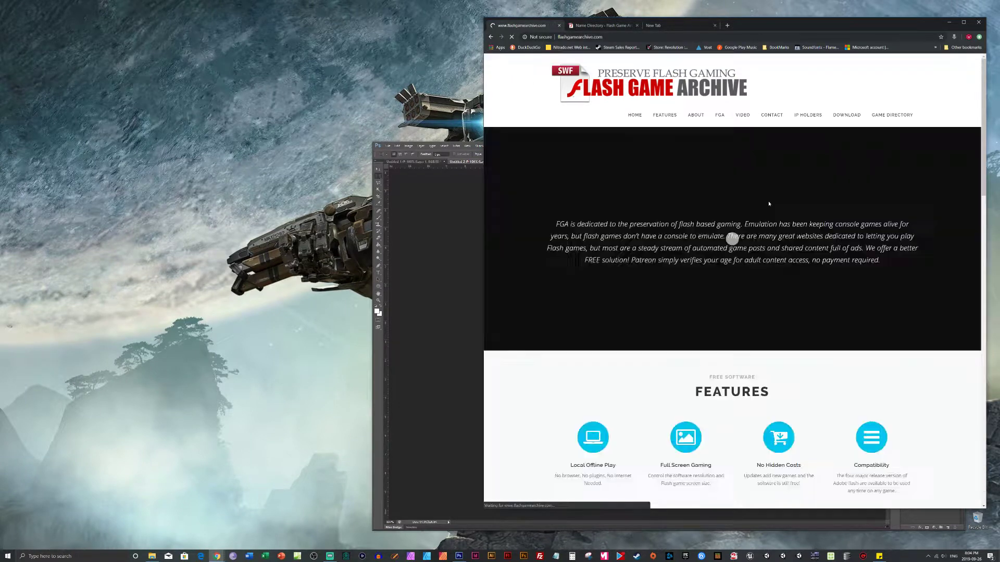
Step: Scroll through the home page sections, then bring the Newgrounds Rumble thumbnail in Photoshop back in front
scroll(769, 204, "down", 10)
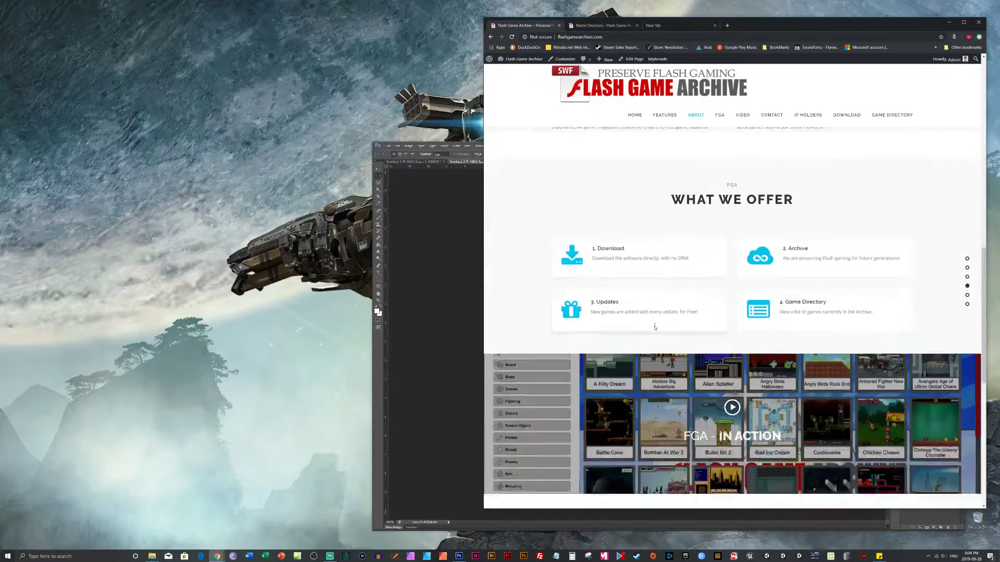
scroll(655, 330, "down", 5)
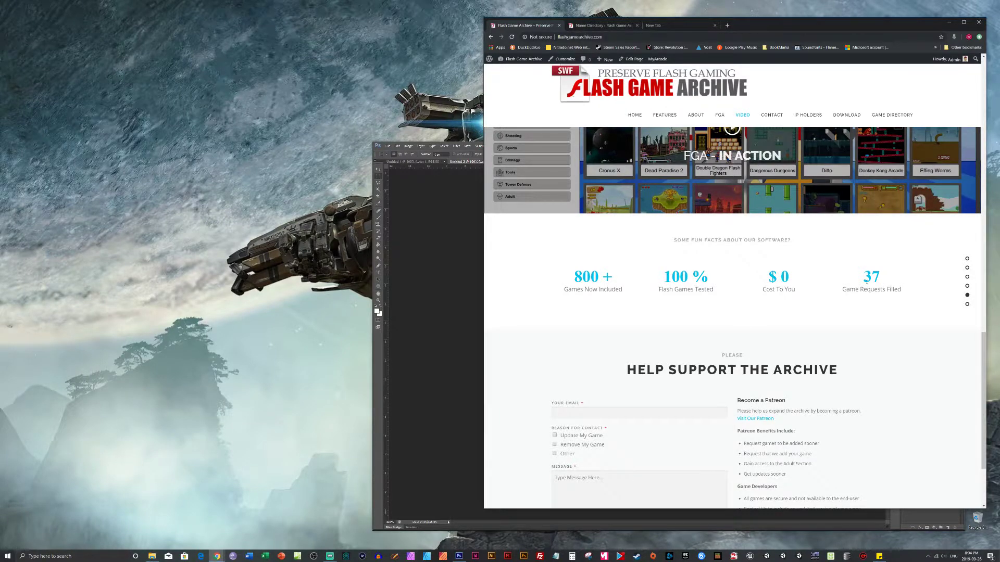
scroll(557, 320, "up", 10)
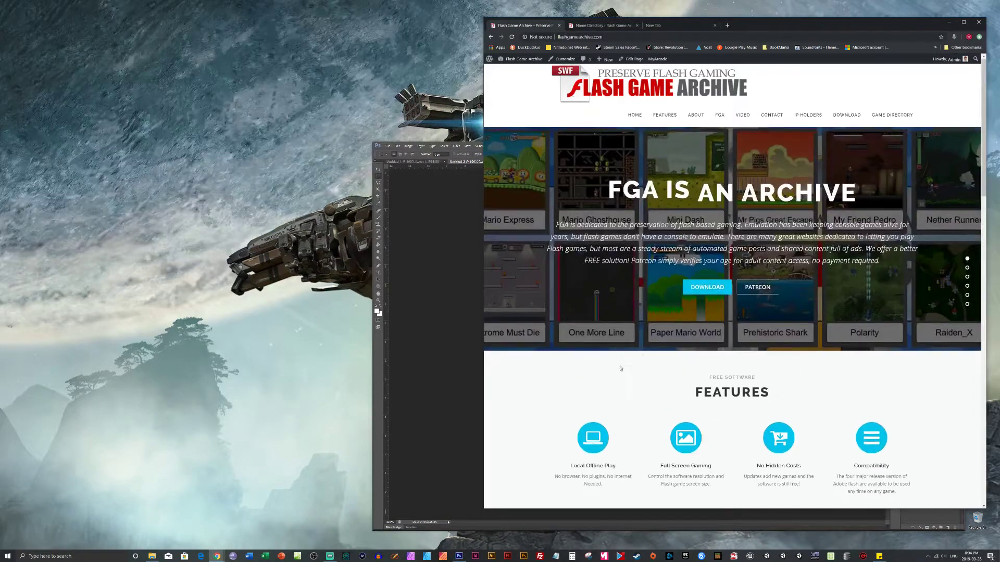
scroll(604, 416, "down", 8)
scroll(604, 417, "down", 5)
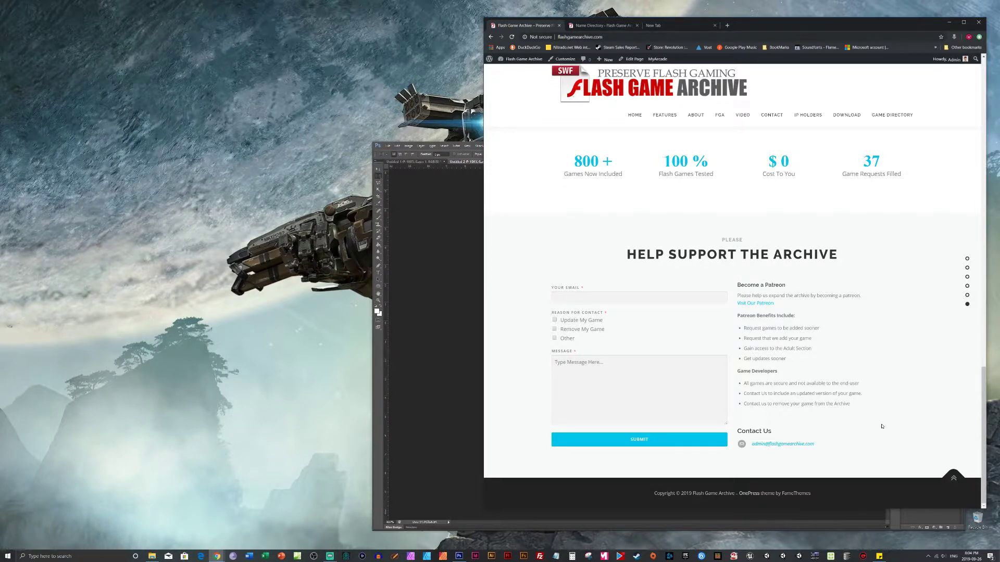
scroll(723, 306, "up", 10)
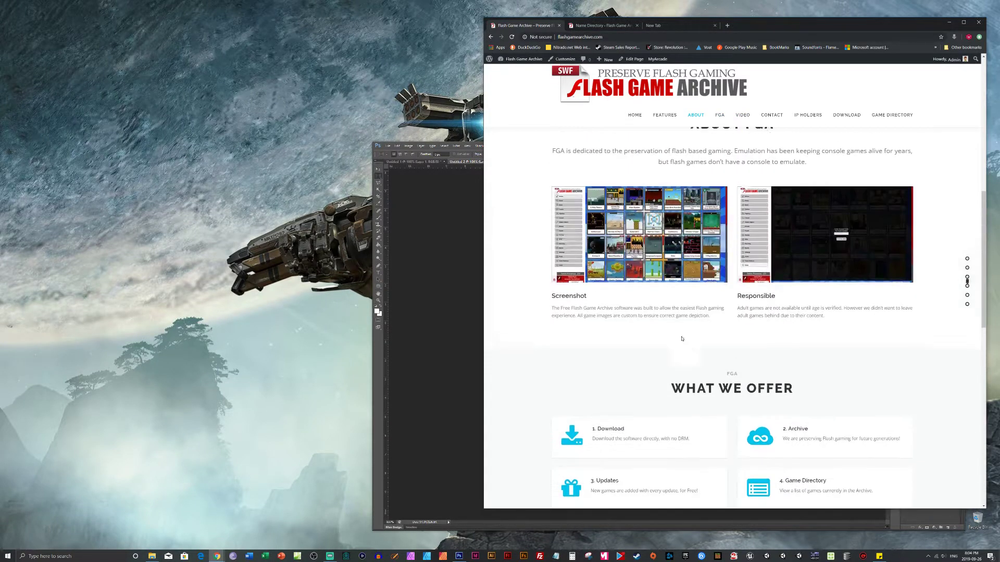
scroll(678, 334, "up", 6)
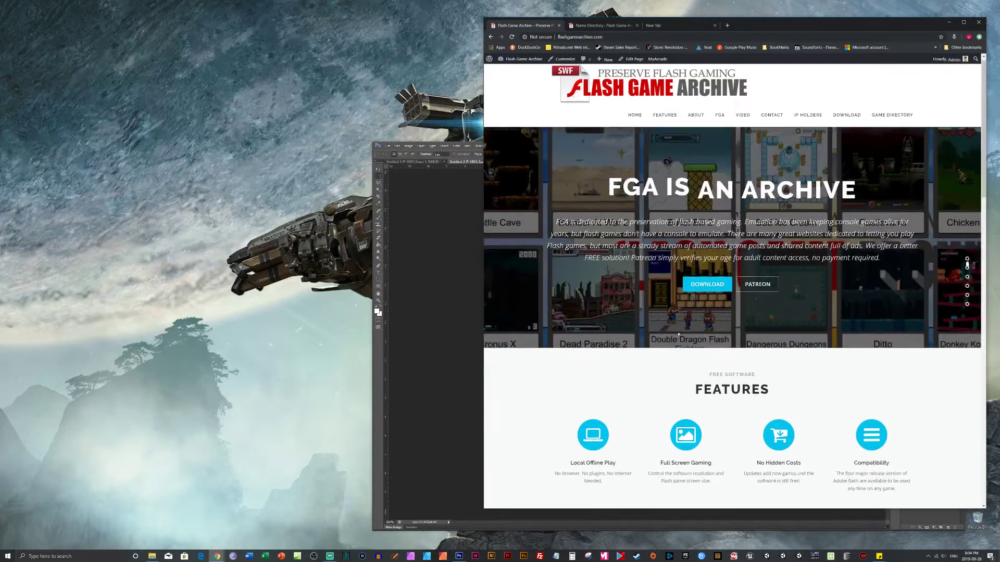
scroll(672, 335, "down", 2)
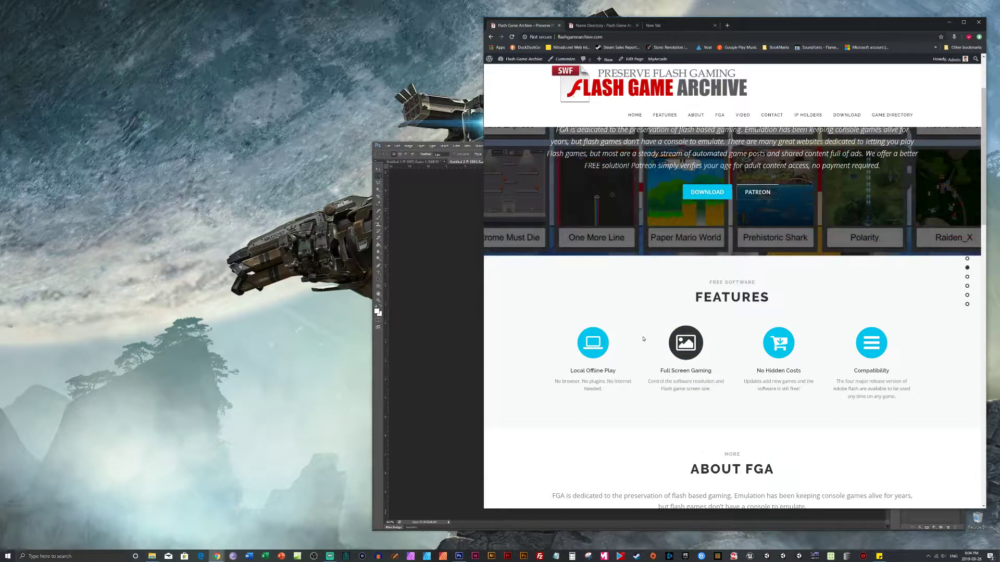
scroll(643, 339, "down", 2)
scroll(664, 268, "up", 4)
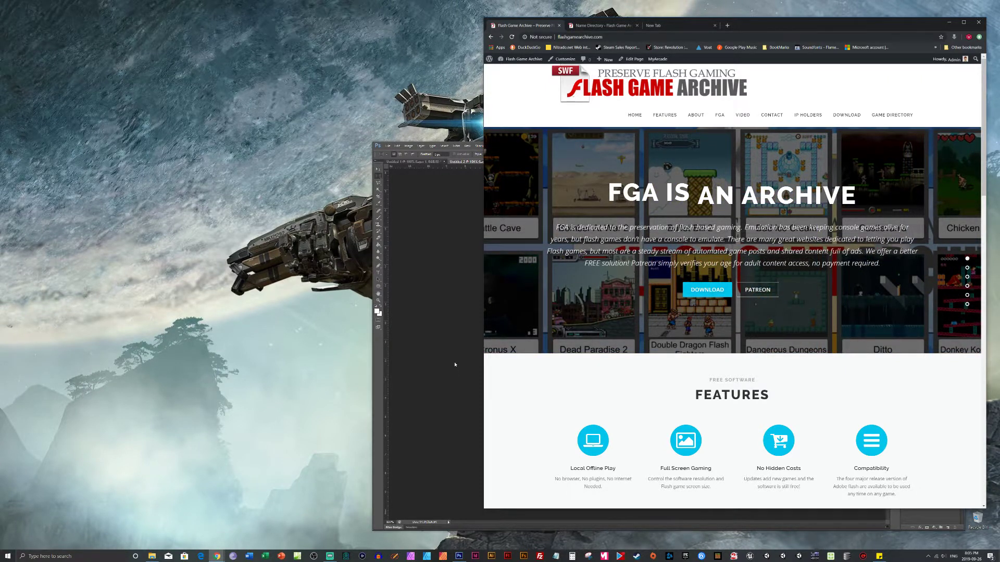
left_click(453, 371)
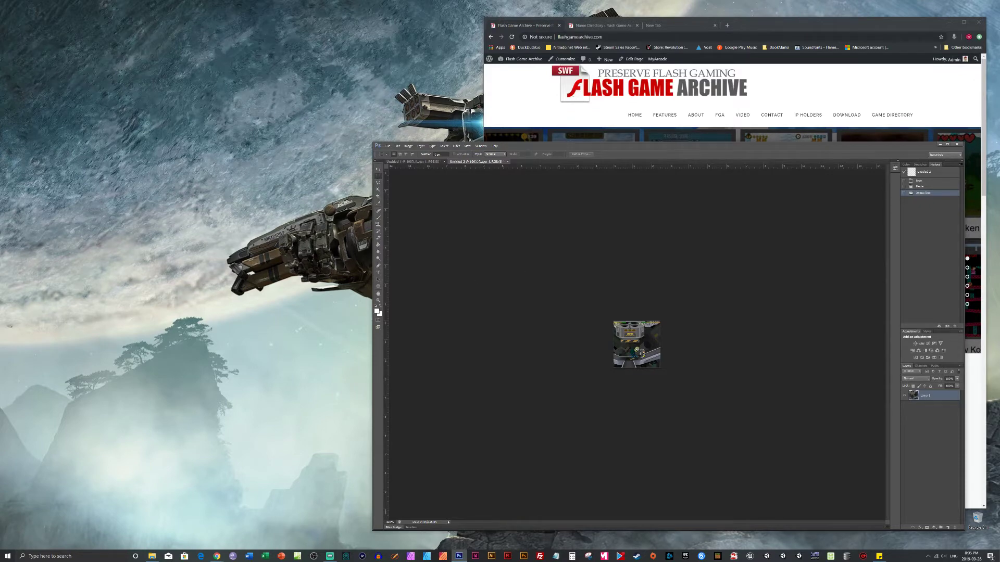